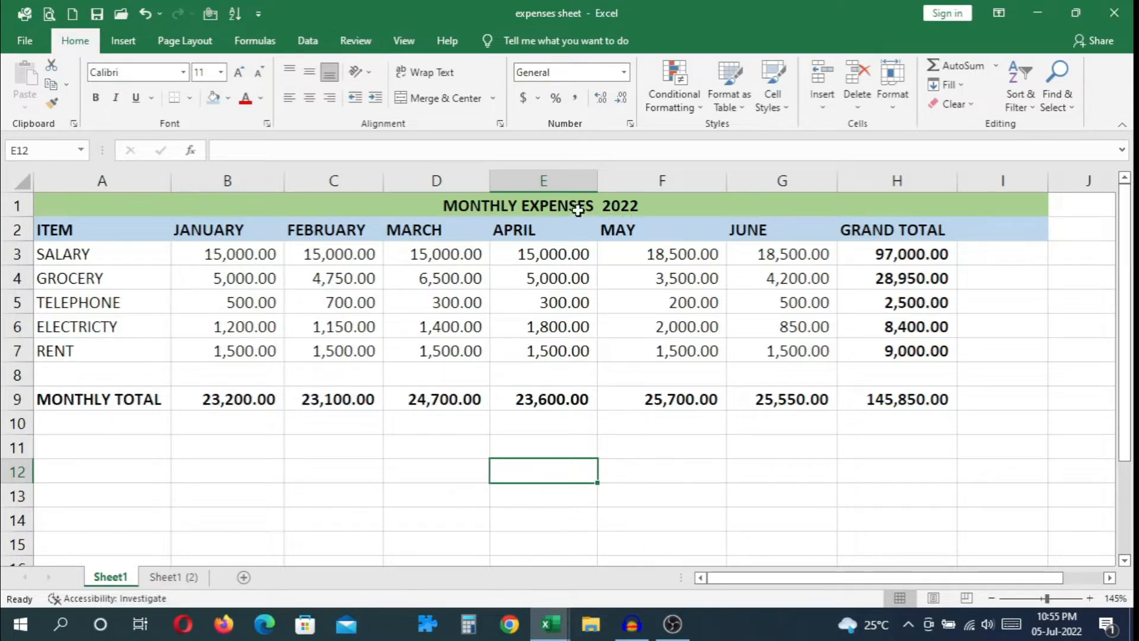
Compare the formatted expenses table on Sheet1 with the unformatted copy on Sheet1 (2)
{"action": "left_click", "coordinate": [577, 203]}
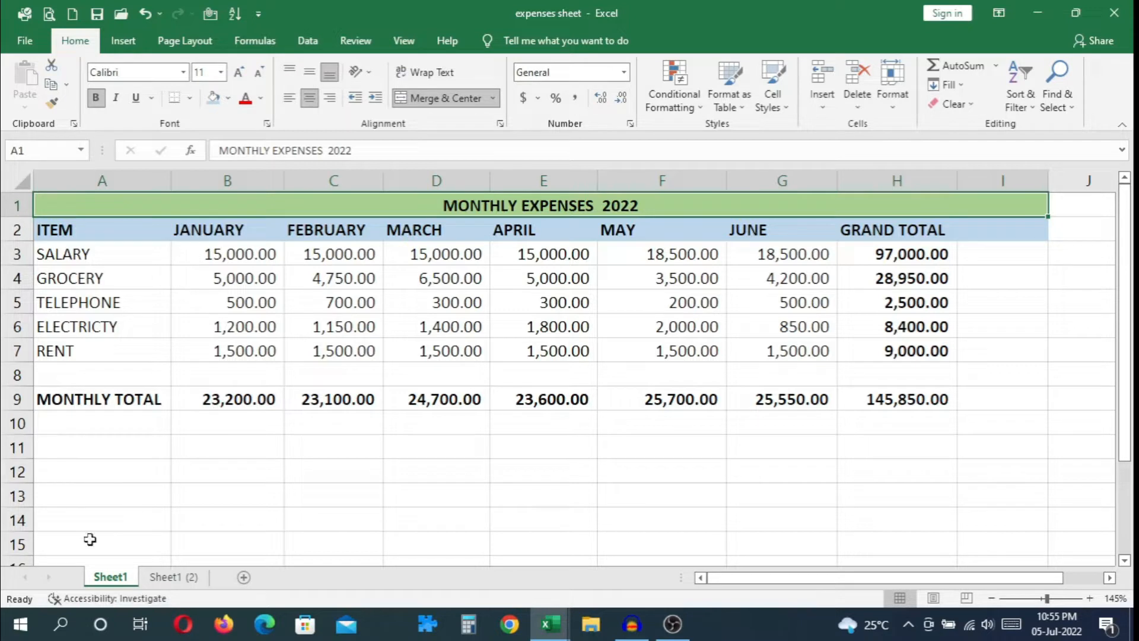
{"action": "left_click", "coordinate": [172, 581]}
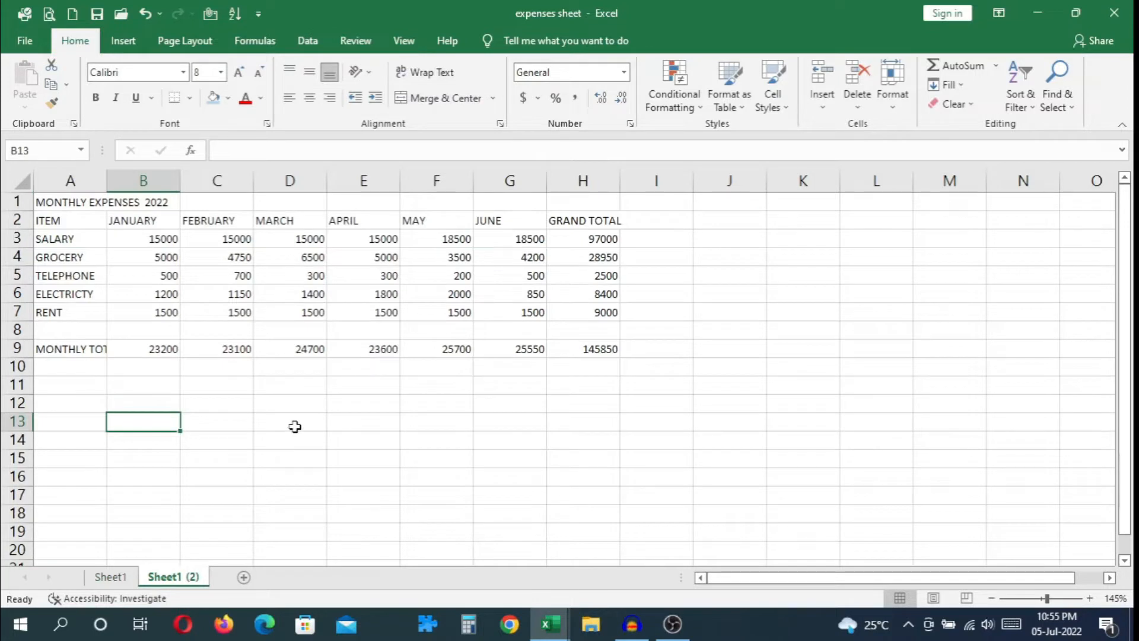
{"action": "left_click", "coordinate": [98, 578]}
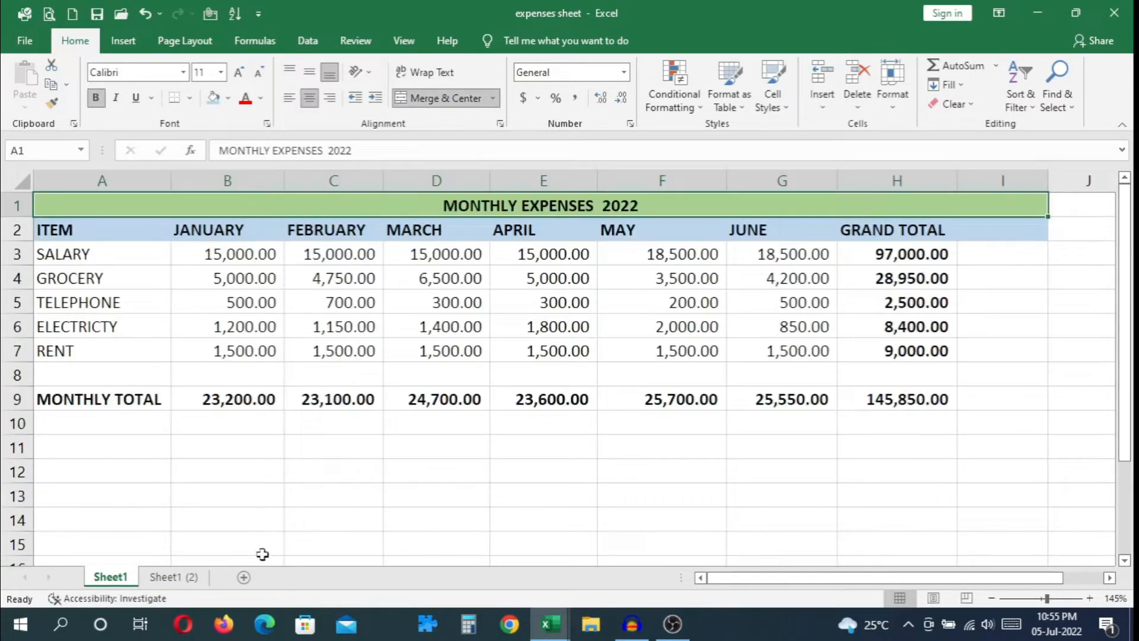
{"action": "left_click", "coordinate": [172, 578]}
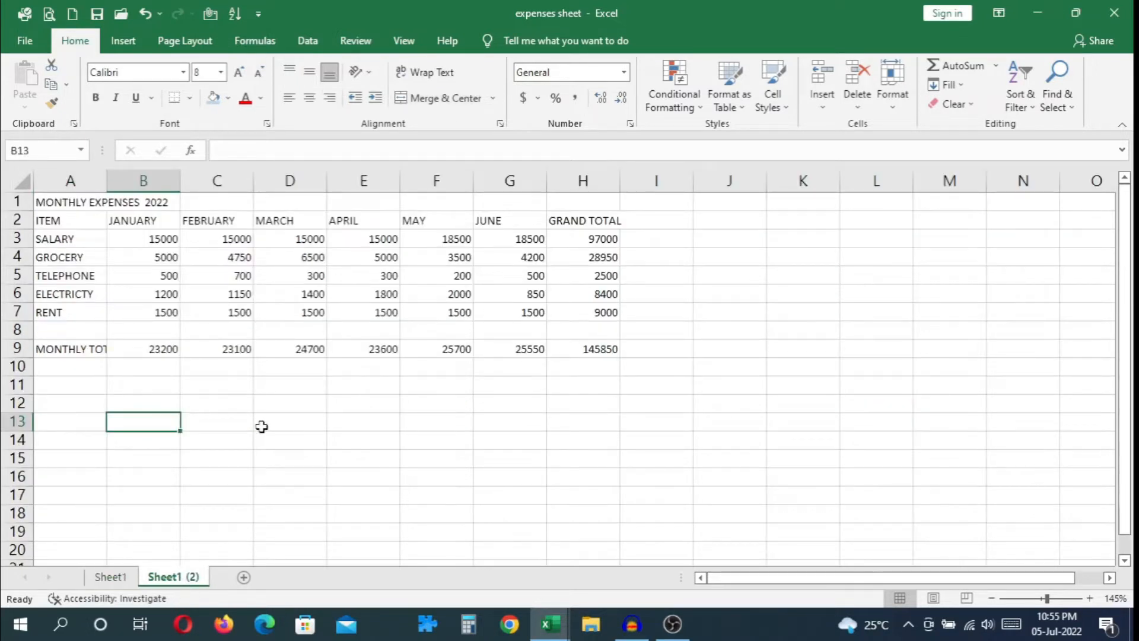
{"action": "key", "text": "ctrl+Home"}
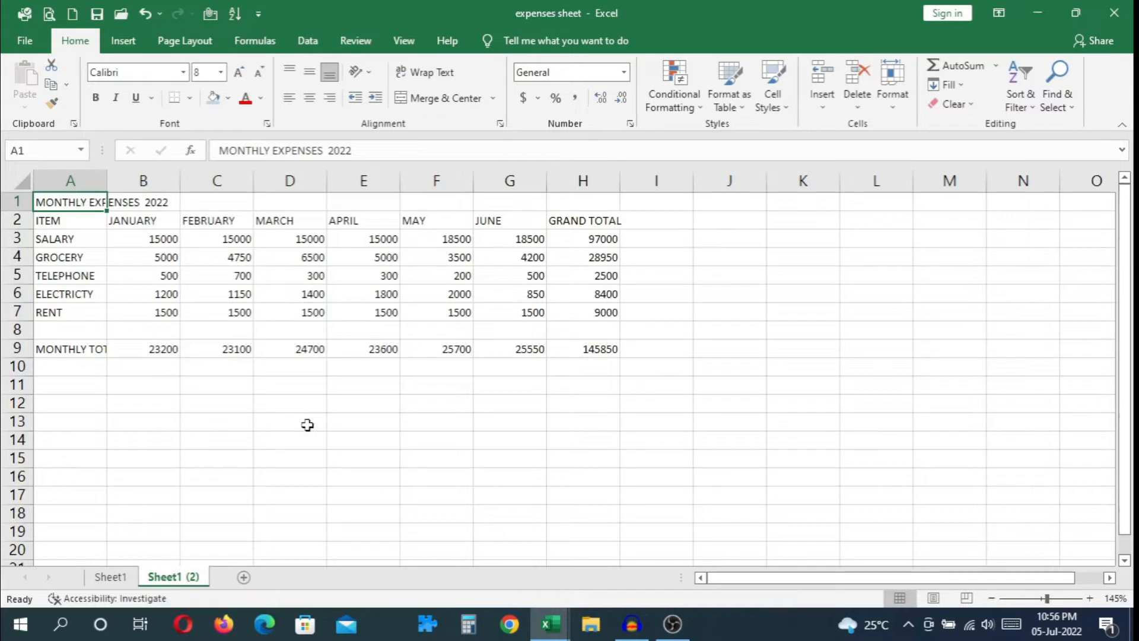
{"action": "left_click", "coordinate": [109, 579]}
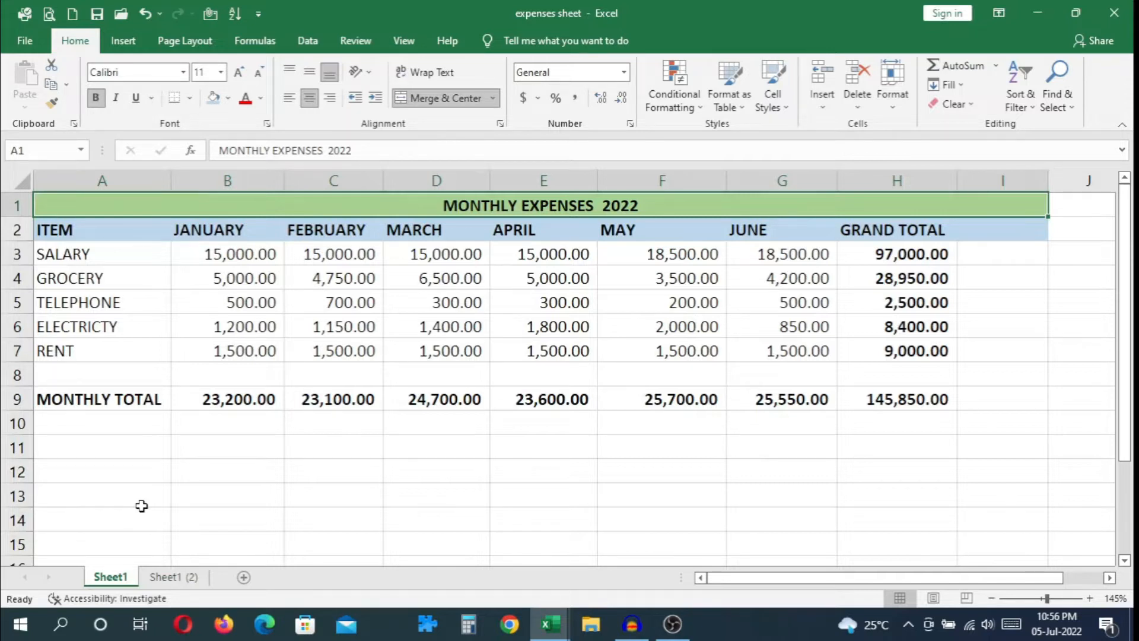
{"action": "left_click", "coordinate": [176, 578]}
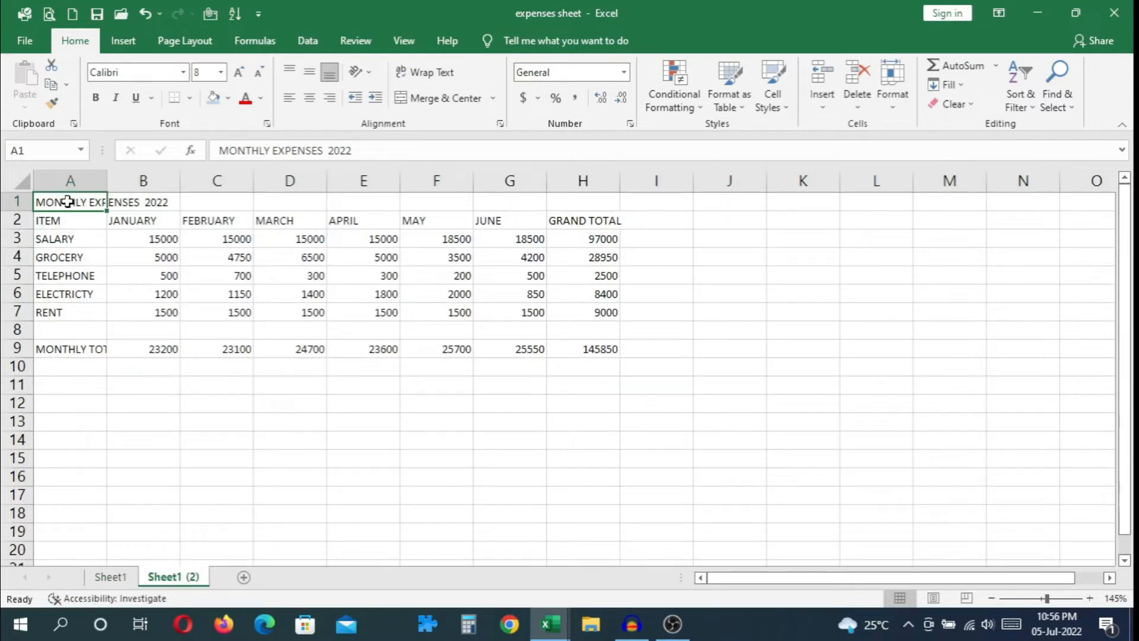
Merge and center the MONTHLY EXPENSES 2022 title across A1:H1 on Sheet1 (2) and fill it with light green
{"action": "left_click_drag", "start_coordinate": [75, 203], "coordinate": [578, 204]}
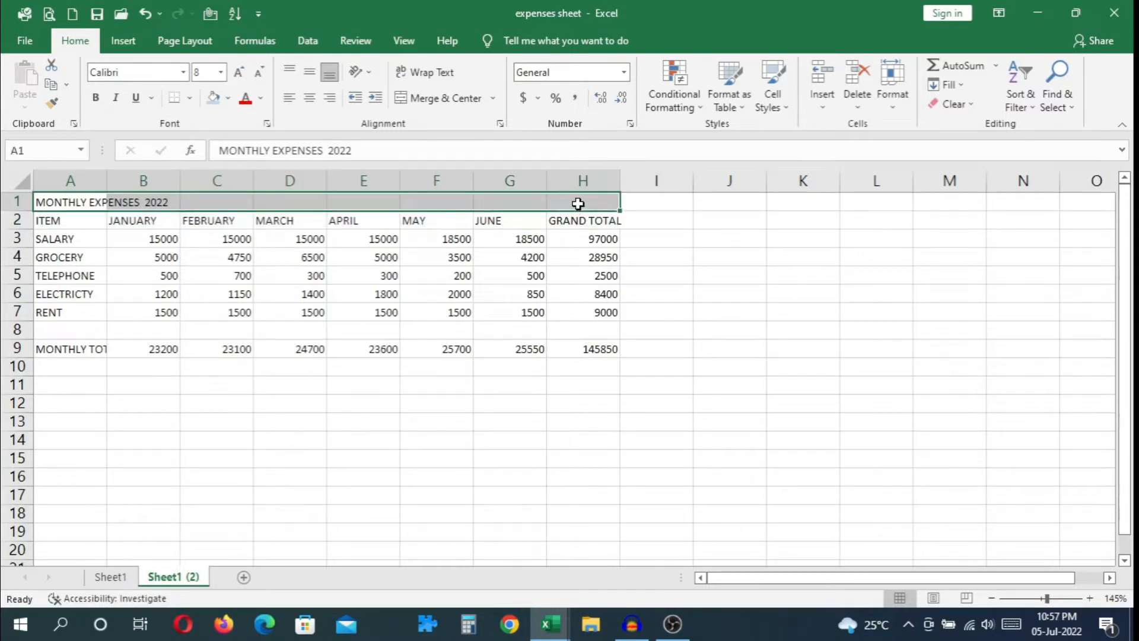
{"action": "left_click", "coordinate": [436, 101]}
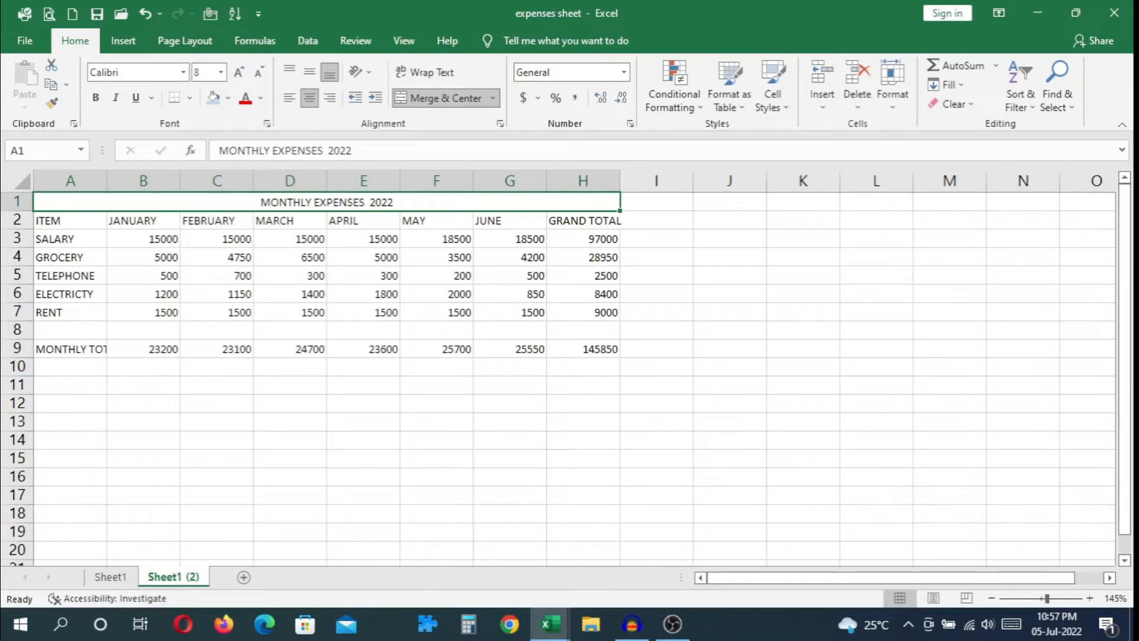
{"action": "left_click", "coordinate": [229, 99]}
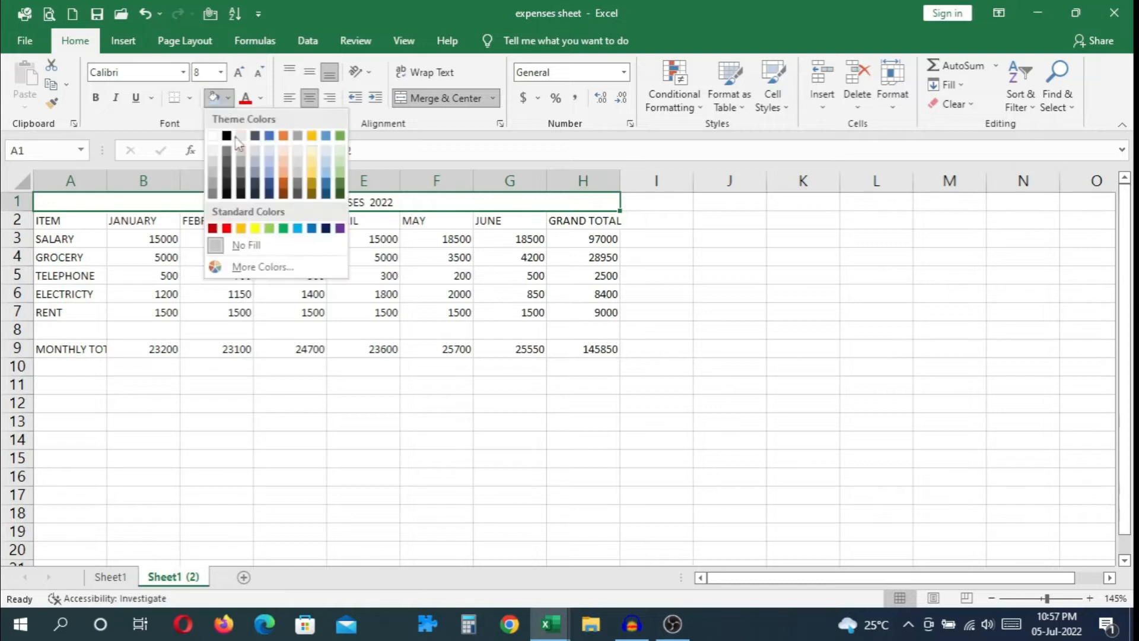
{"action": "left_click", "coordinate": [343, 177]}
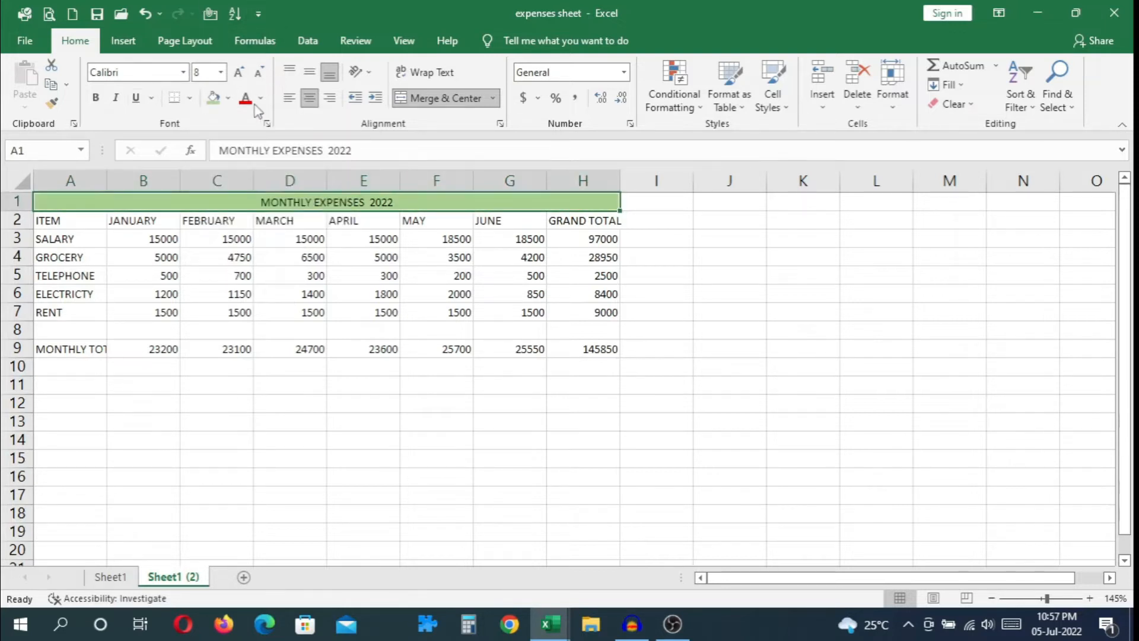
Set the merged title's font size to 11 and make it bold
{"action": "left_click", "coordinate": [239, 72]}
{"action": "left_click", "coordinate": [239, 72]}
{"action": "left_click", "coordinate": [239, 71]}
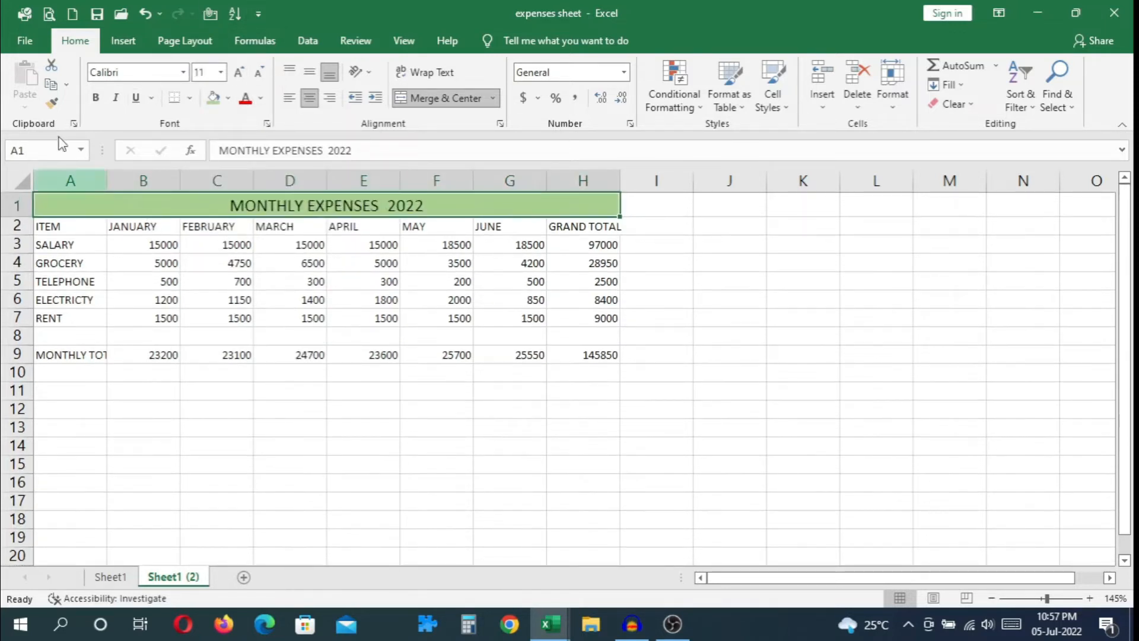
{"action": "left_click", "coordinate": [95, 97]}
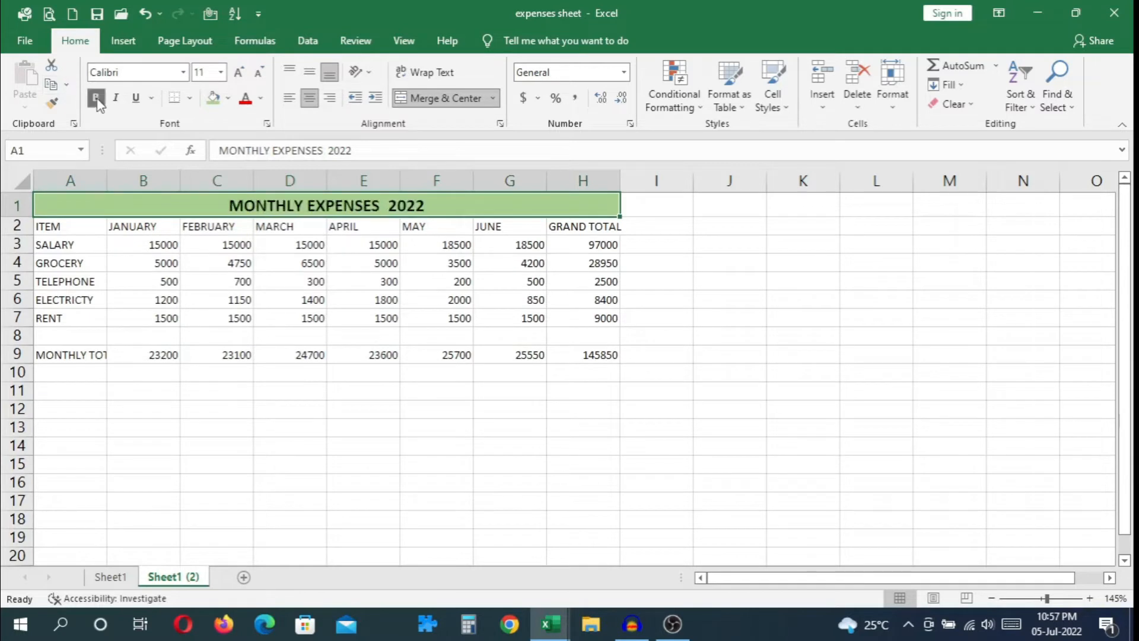
{"action": "left_click", "coordinate": [446, 406]}
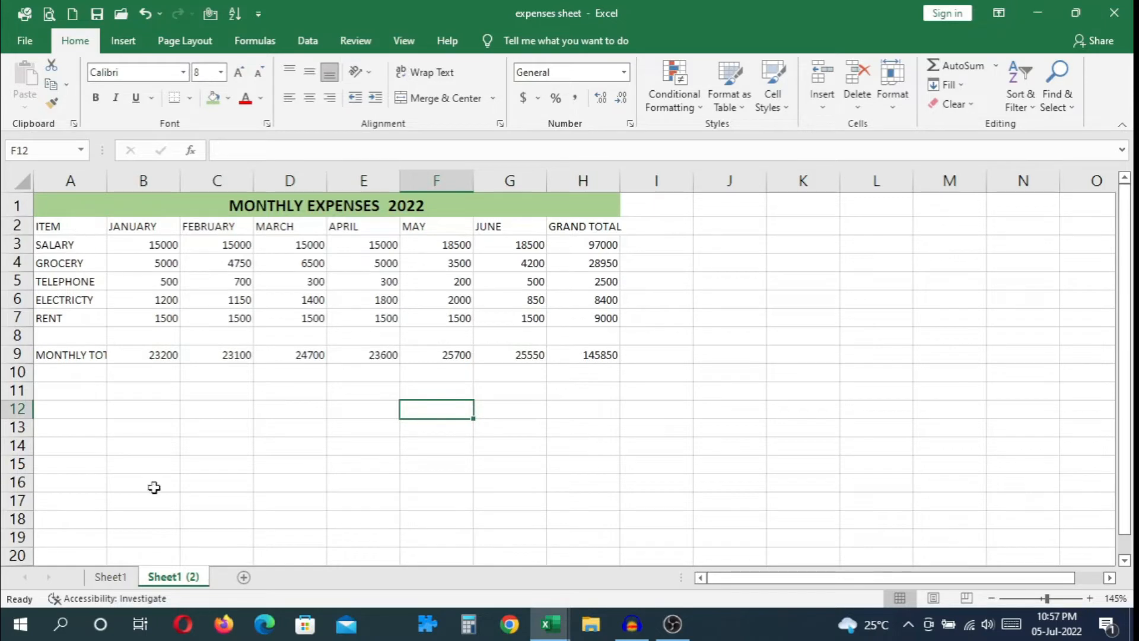
Fill the header cells A2:H2 on Sheet1 (2) with light blue and make their text bold, keeping font size 8
{"action": "left_click", "coordinate": [109, 577]}
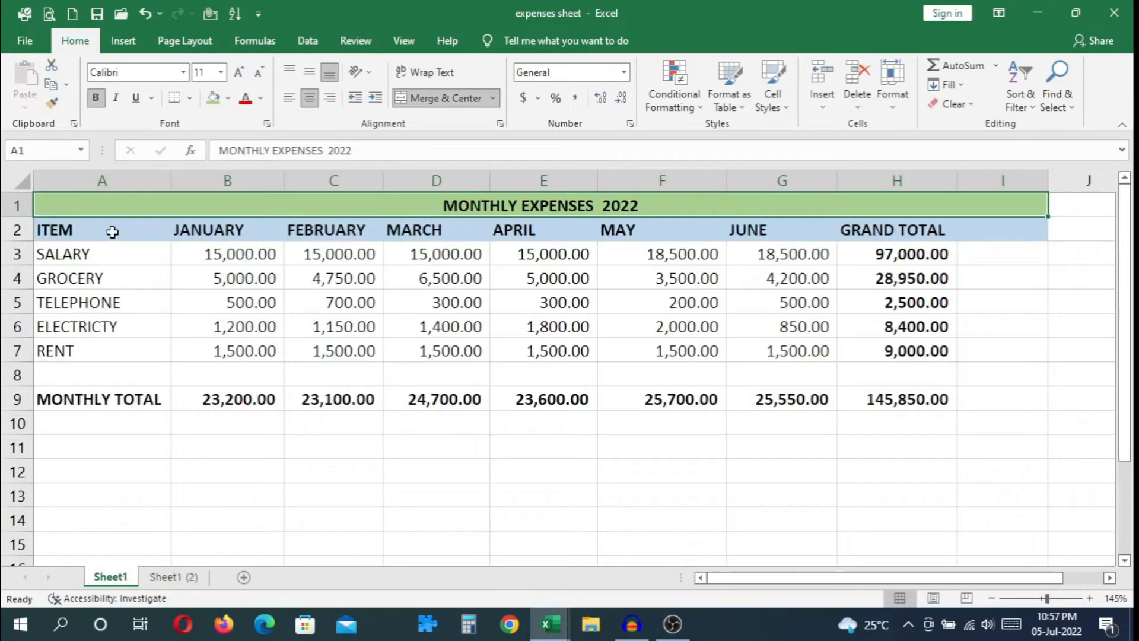
{"action": "left_click", "coordinate": [173, 576]}
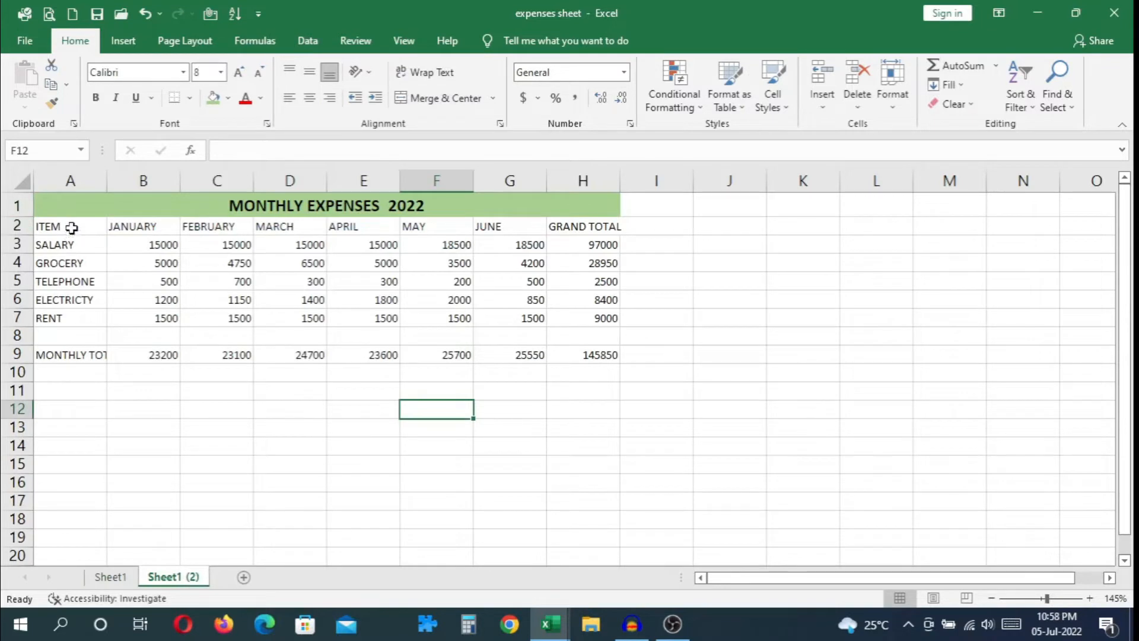
{"action": "left_click_drag", "start_coordinate": [70, 226], "coordinate": [570, 232]}
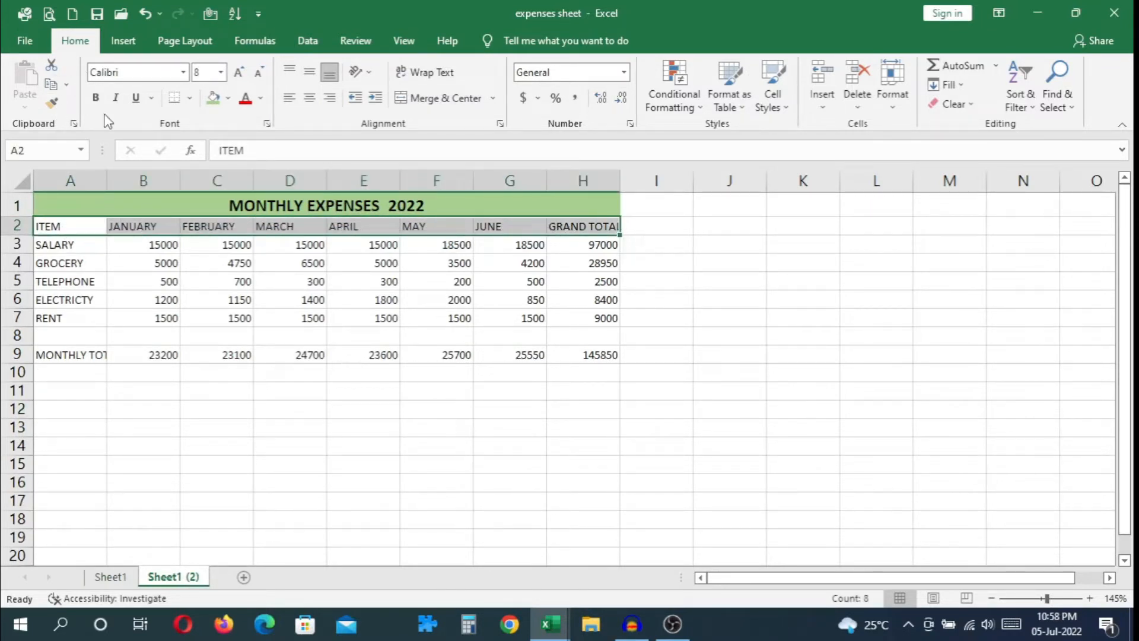
{"action": "left_click", "coordinate": [228, 99]}
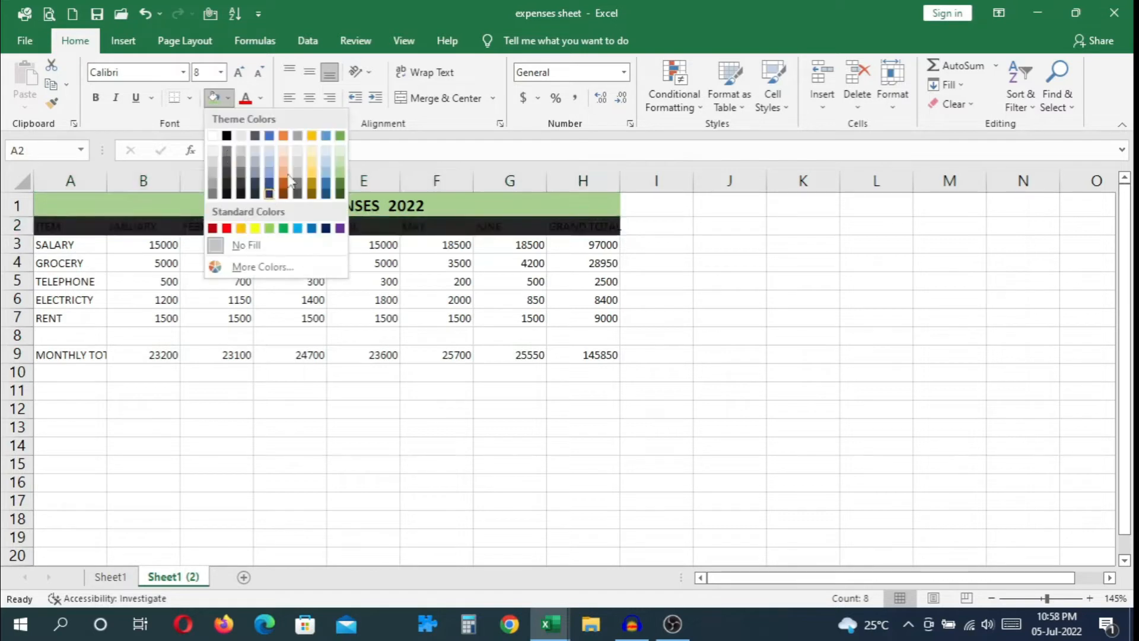
{"action": "left_click", "coordinate": [326, 161]}
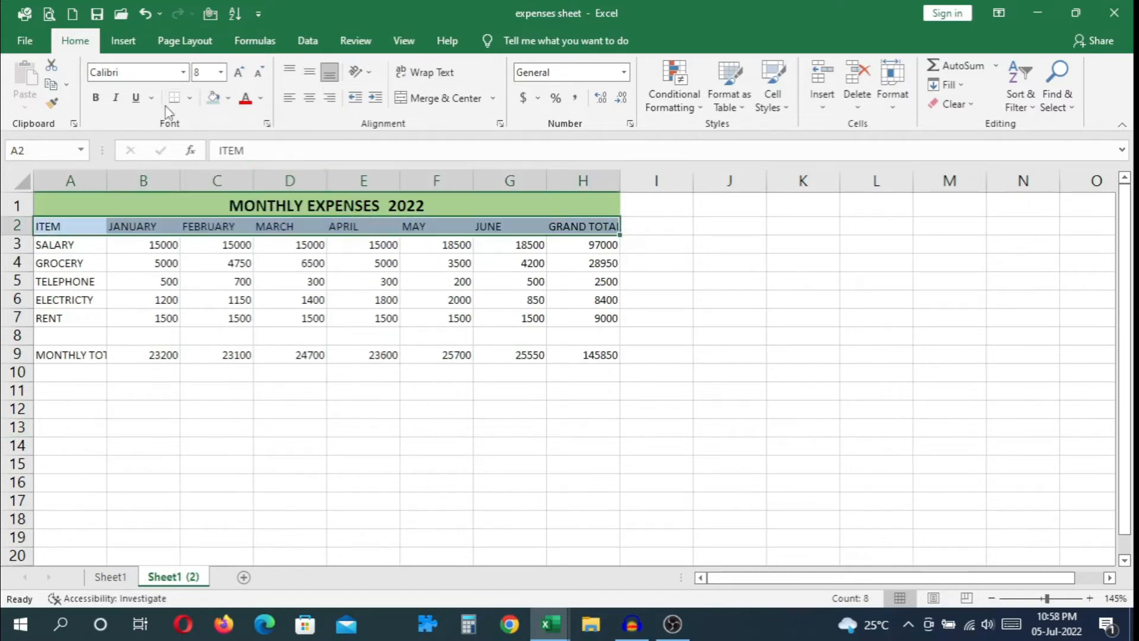
{"action": "left_click", "coordinate": [97, 99]}
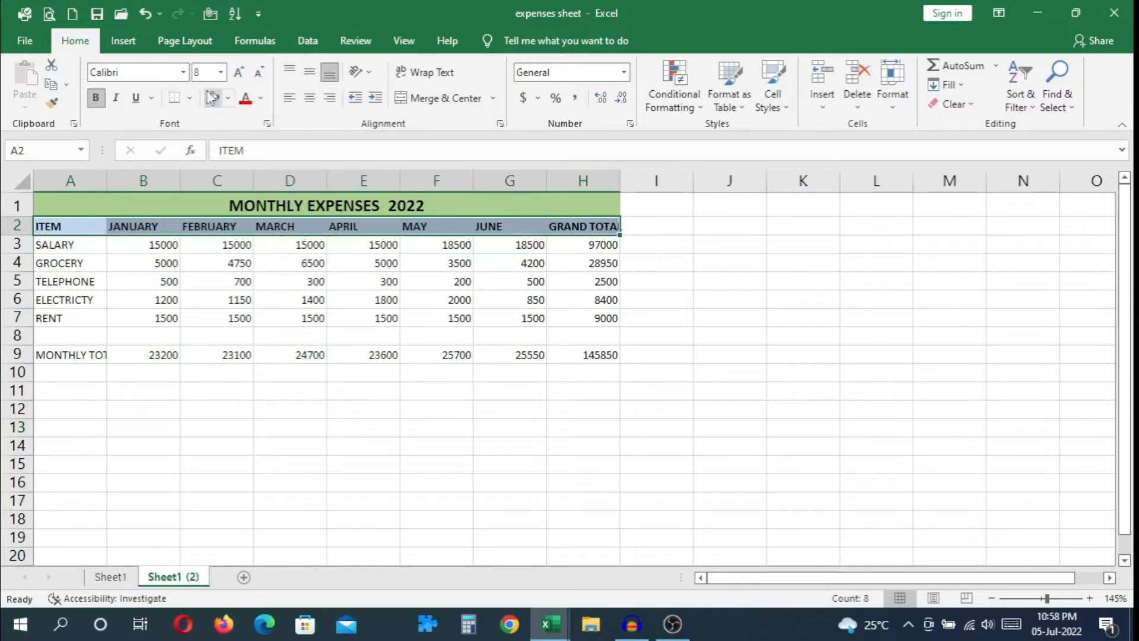
{"action": "left_click", "coordinate": [238, 74]}
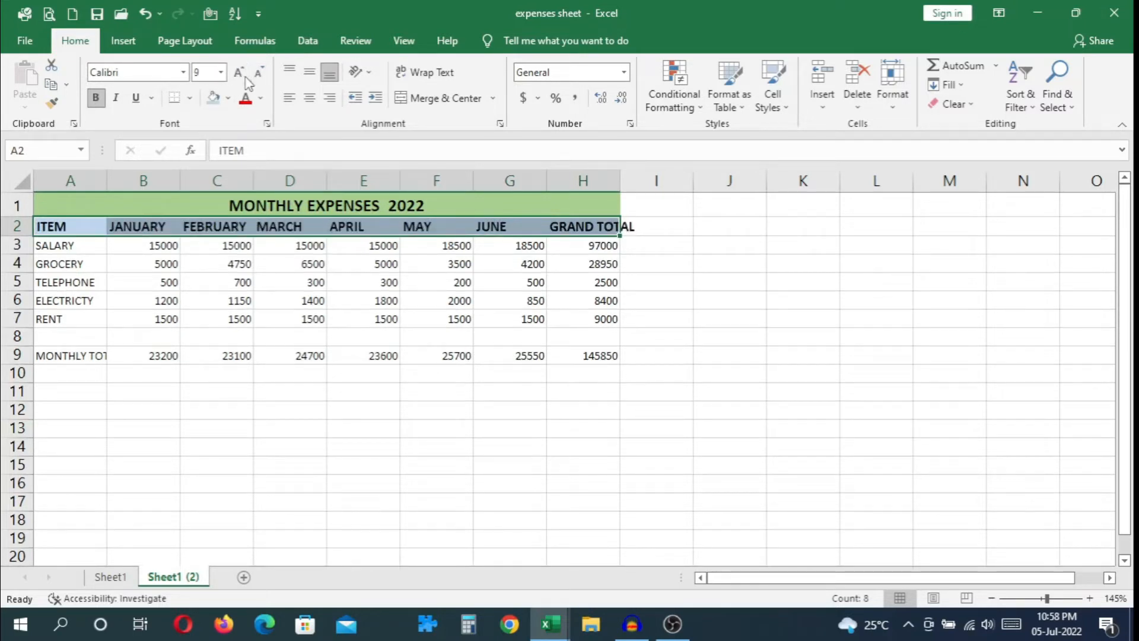
{"action": "left_click", "coordinate": [258, 72]}
{"action": "left_click", "coordinate": [223, 385]}
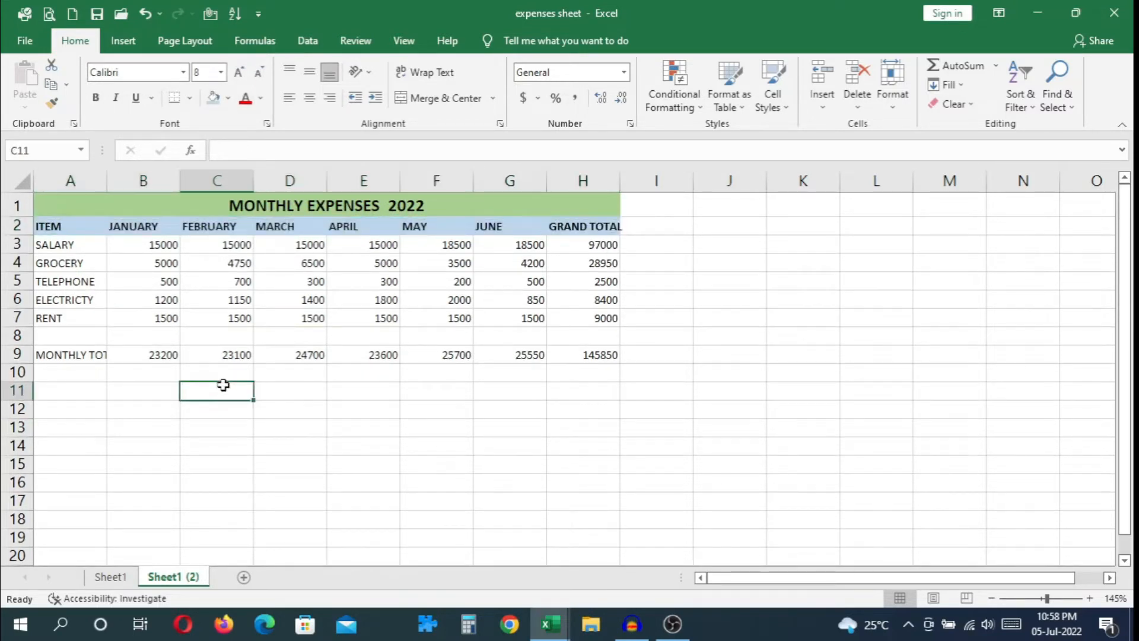
Set the worksheet's zoom to a custom magnification of 150%
{"action": "left_click", "coordinate": [403, 41]}
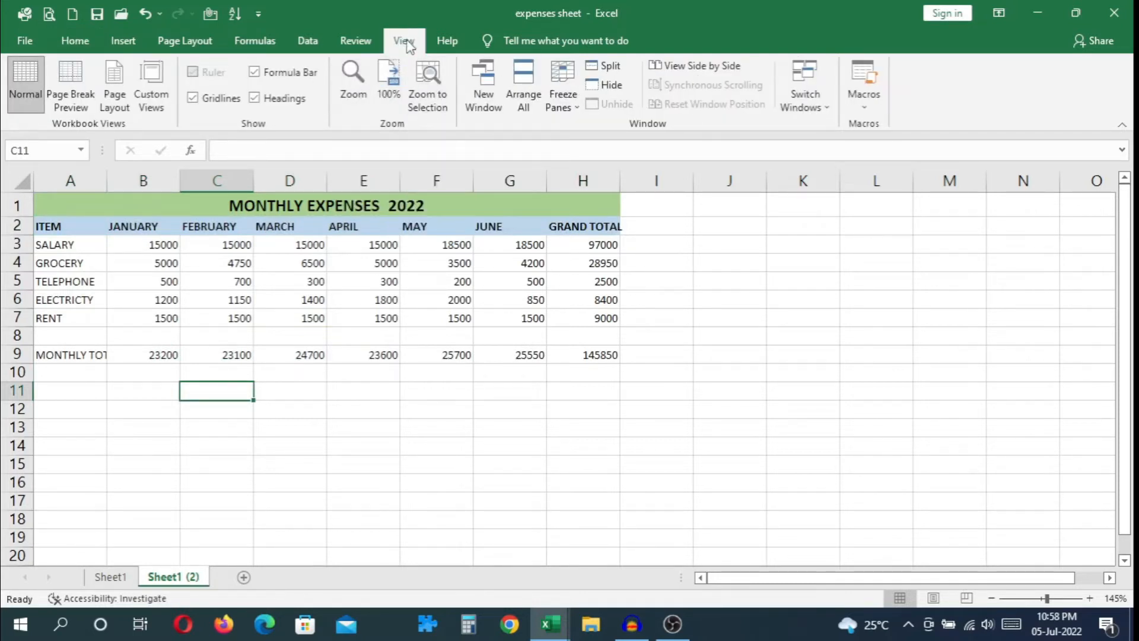
{"action": "left_click", "coordinate": [353, 80]}
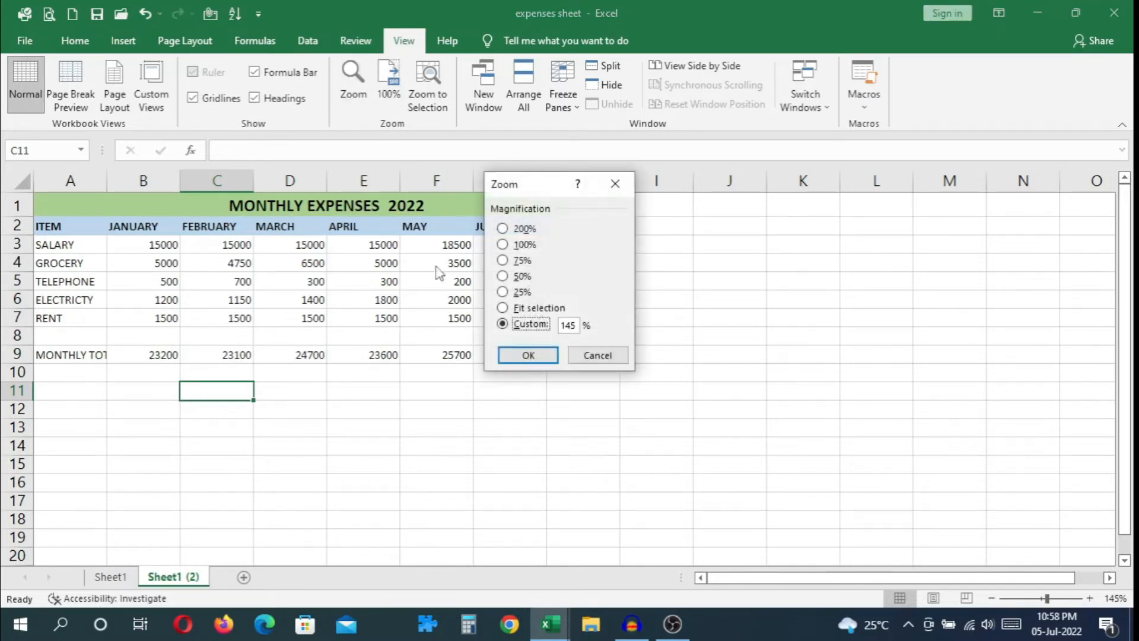
{"action": "left_click", "coordinate": [567, 326]}
{"action": "double_click", "coordinate": [568, 325]}
{"action": "type", "text": "150"}
{"action": "key", "text": "Return"}
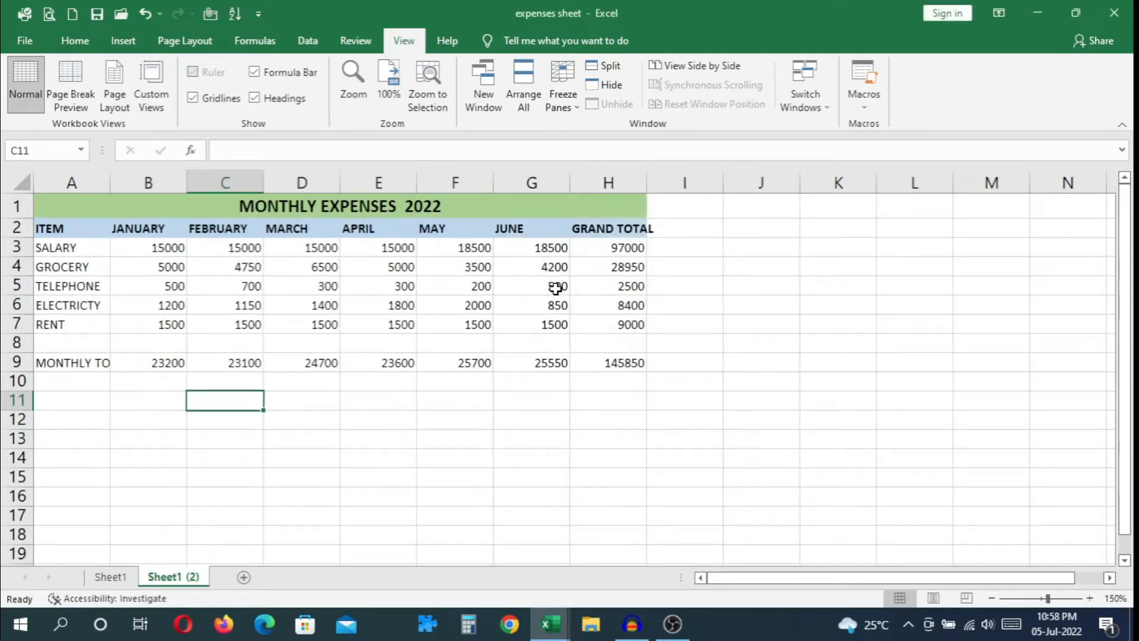
Set the worksheet's zoom magnification to 200%
{"action": "left_click", "coordinate": [359, 81]}
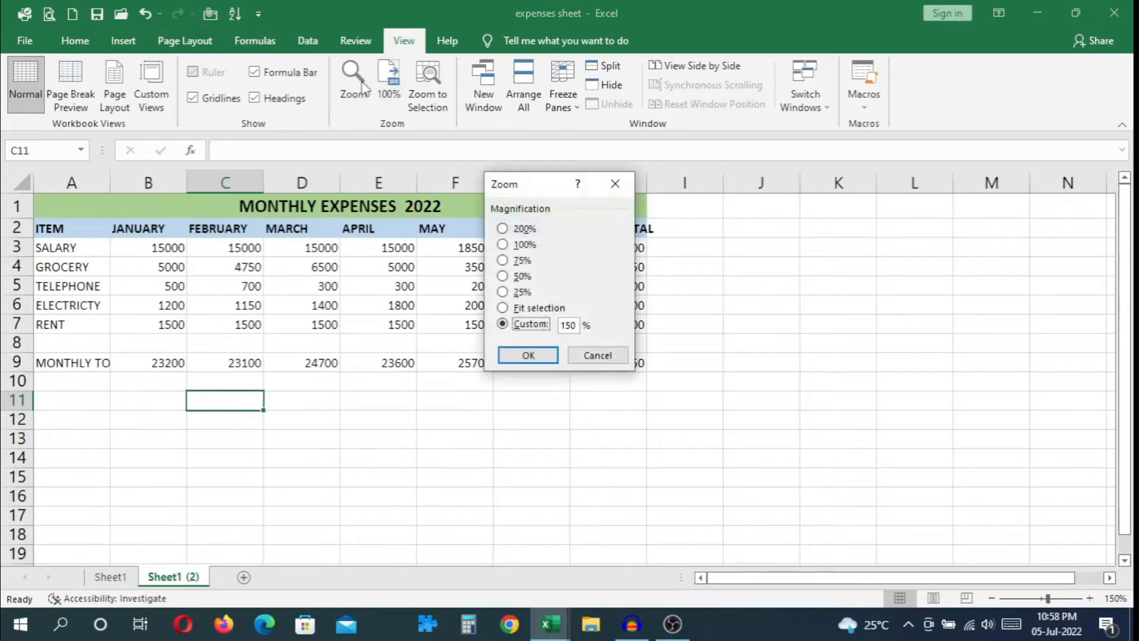
{"action": "left_click", "coordinate": [524, 230]}
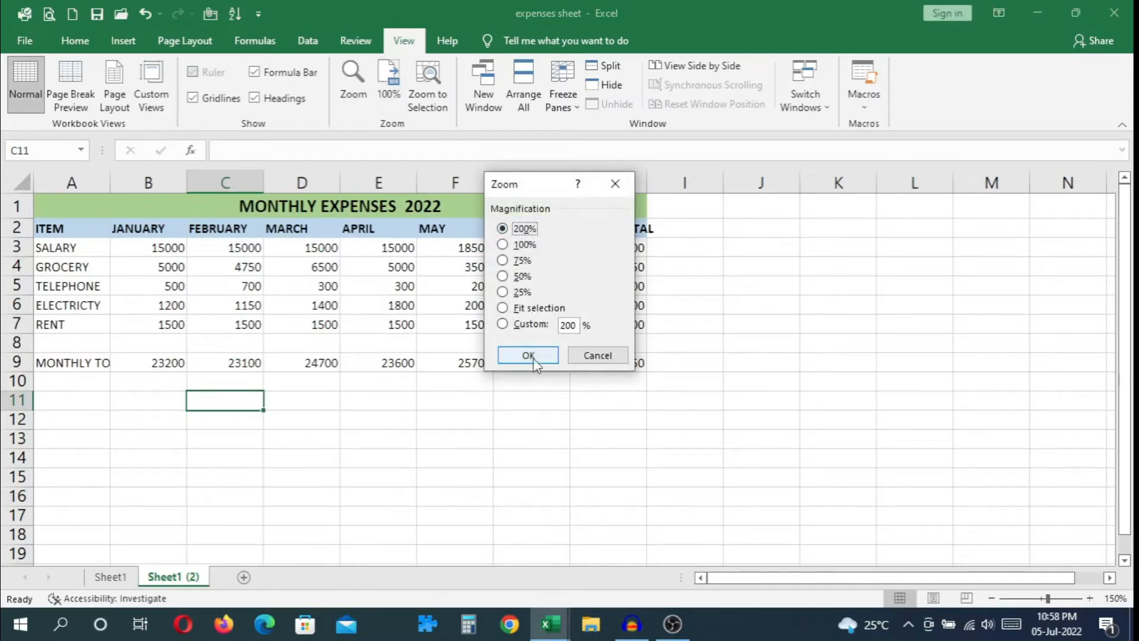
{"action": "left_click", "coordinate": [529, 356]}
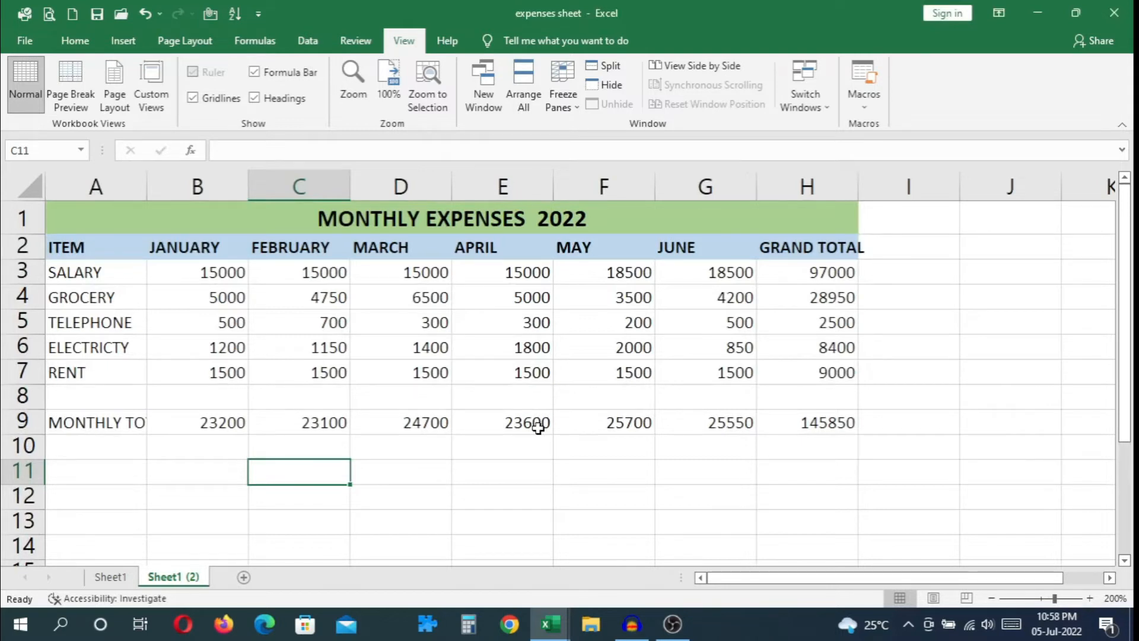
Check the number format on Sheet1, and apply Comma Style to the amounts in B3:H7 on Sheet1 (2)
{"action": "left_click", "coordinate": [111, 576]}
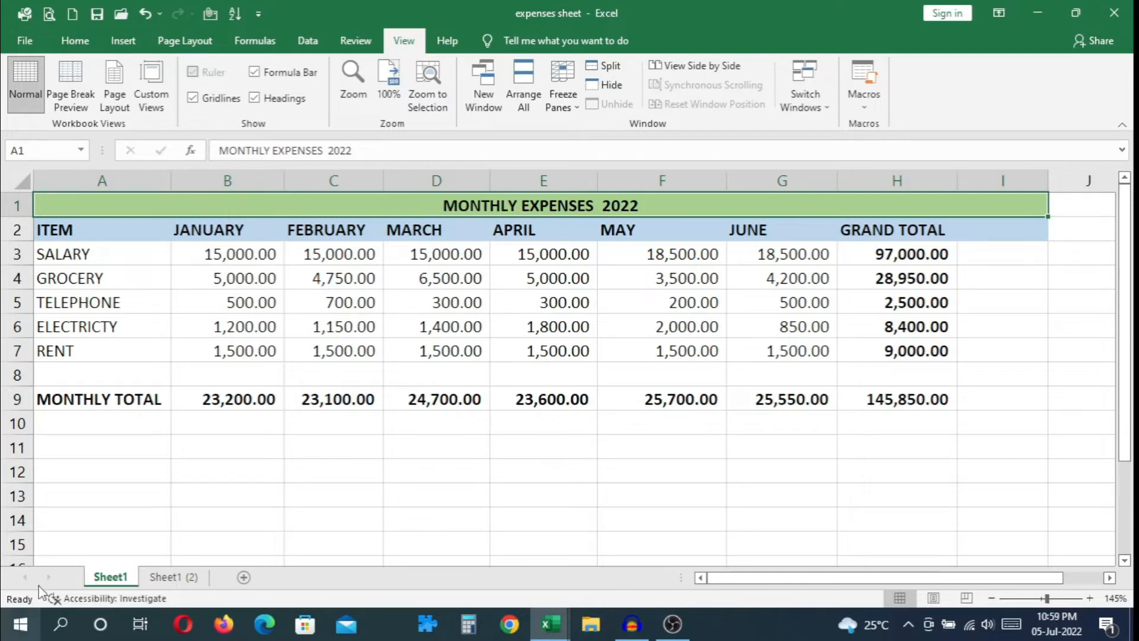
{"action": "left_click", "coordinate": [163, 582]}
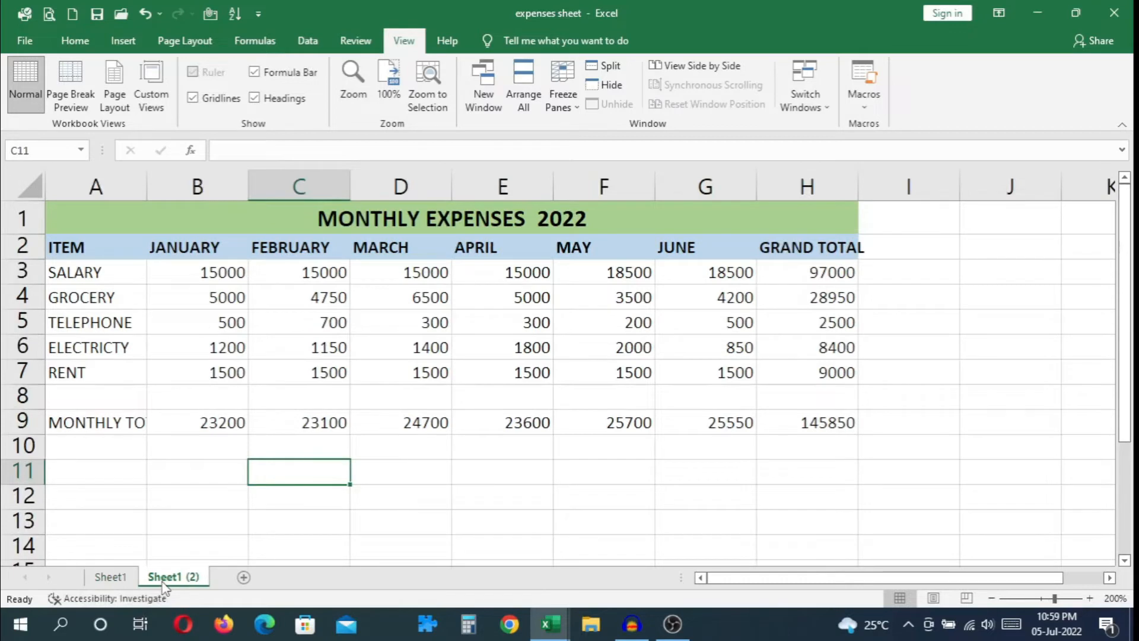
{"action": "left_click", "coordinate": [192, 274]}
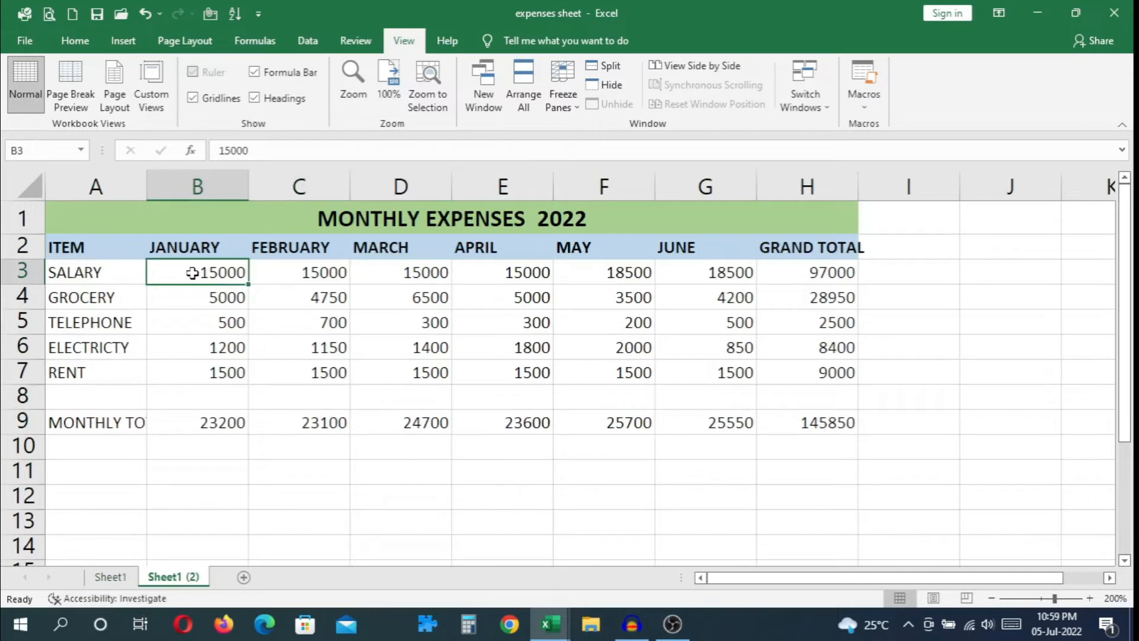
{"action": "left_click_drag", "start_coordinate": [192, 274], "coordinate": [792, 372]}
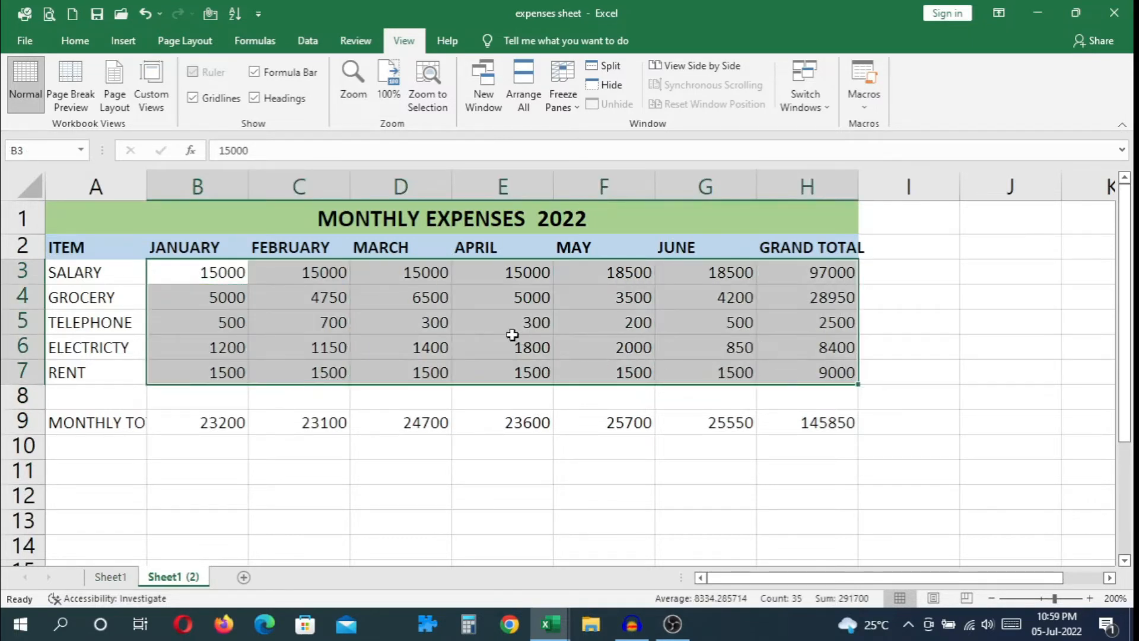
{"action": "left_click", "coordinate": [75, 40]}
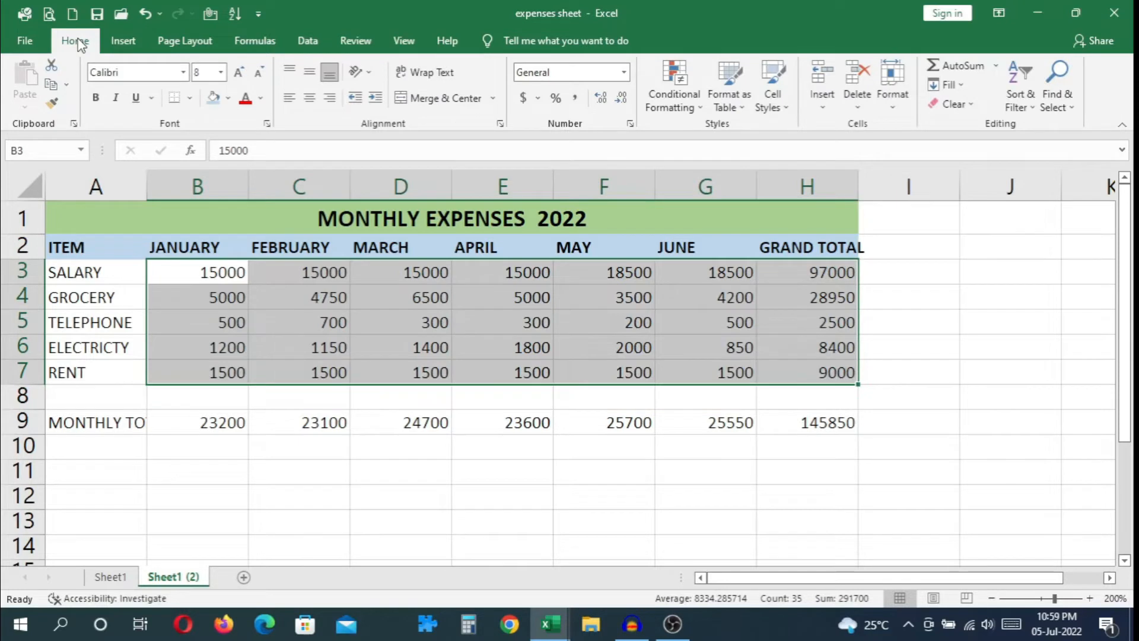
{"action": "left_click", "coordinate": [575, 102]}
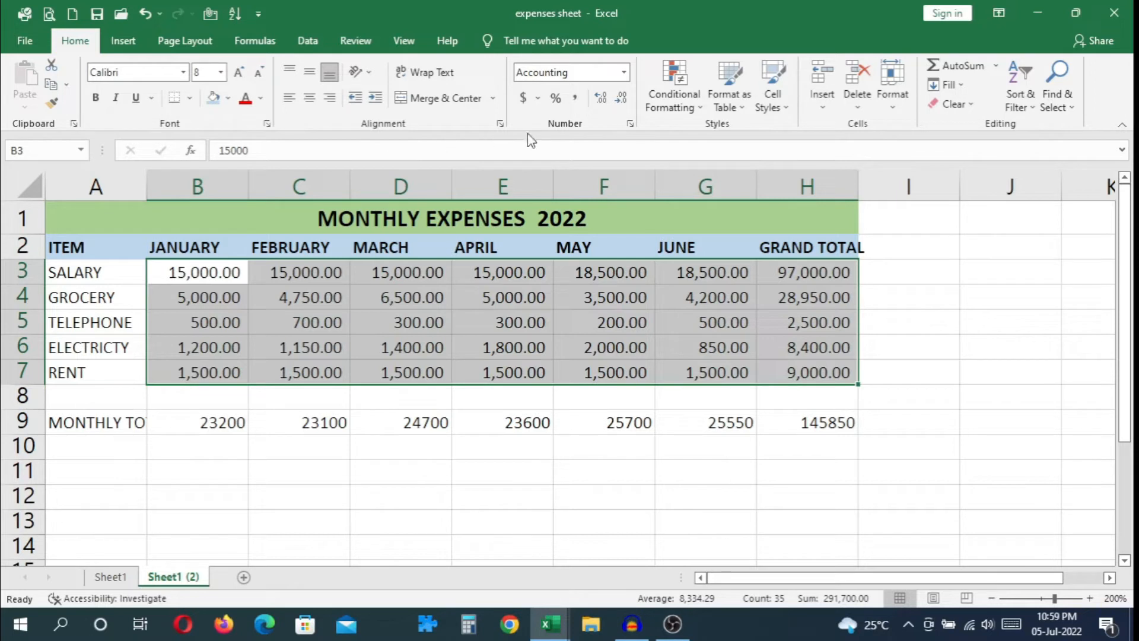
Try the US dollar, euro and Chinese accounting formats in turn on the amounts in B3:H7
{"action": "left_click", "coordinate": [537, 99]}
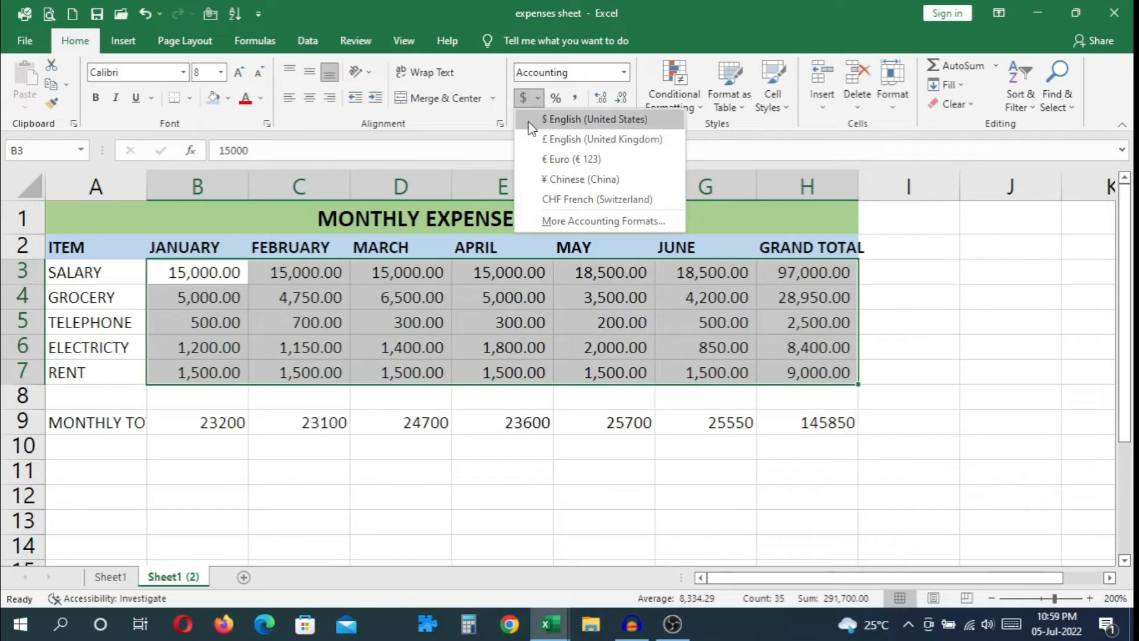
{"action": "left_click", "coordinate": [532, 121]}
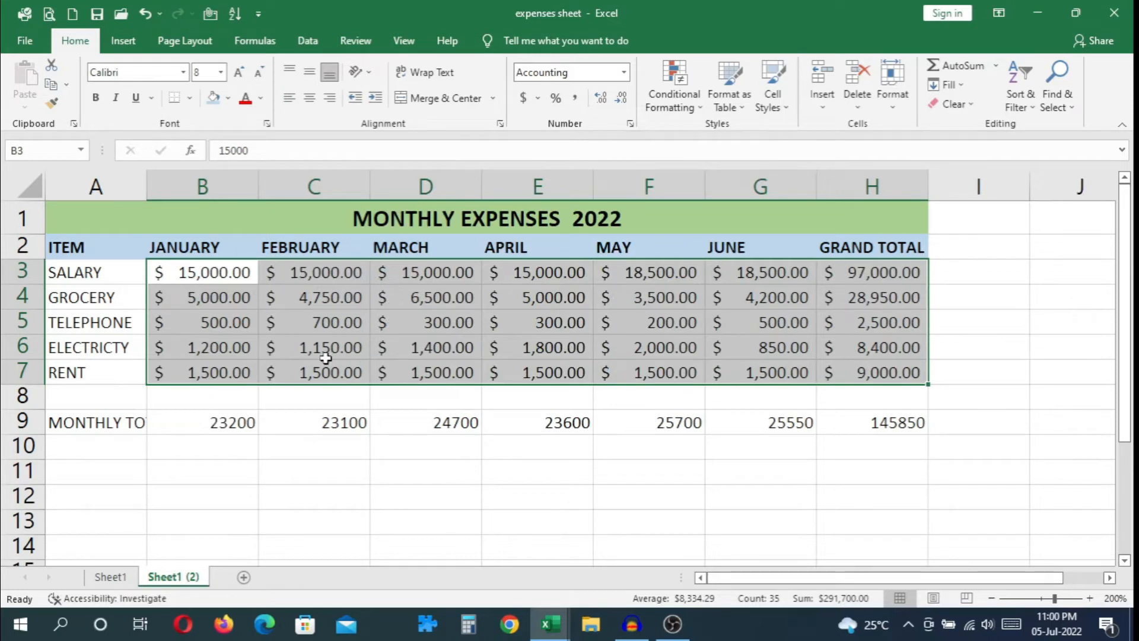
{"action": "left_click", "coordinate": [537, 112]}
{"action": "left_click", "coordinate": [541, 158]}
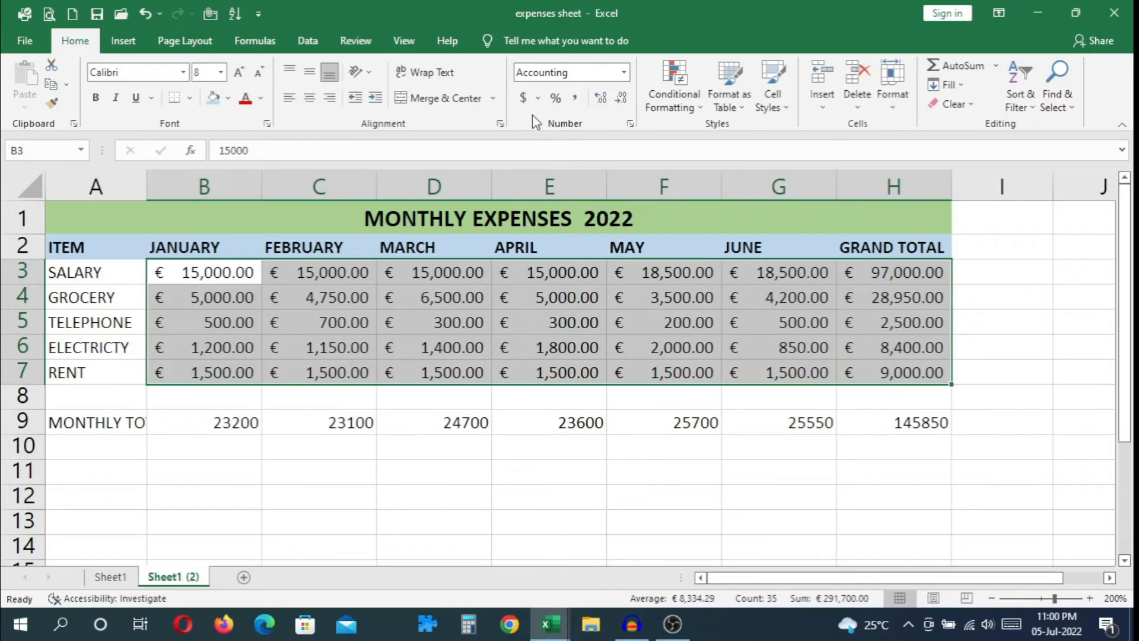
{"action": "left_click", "coordinate": [536, 101]}
{"action": "left_click", "coordinate": [529, 172]}
Apply an Accounting format with the INR symbol and 2 decimal places to the amounts in B3:H7
{"action": "left_click", "coordinate": [537, 99]}
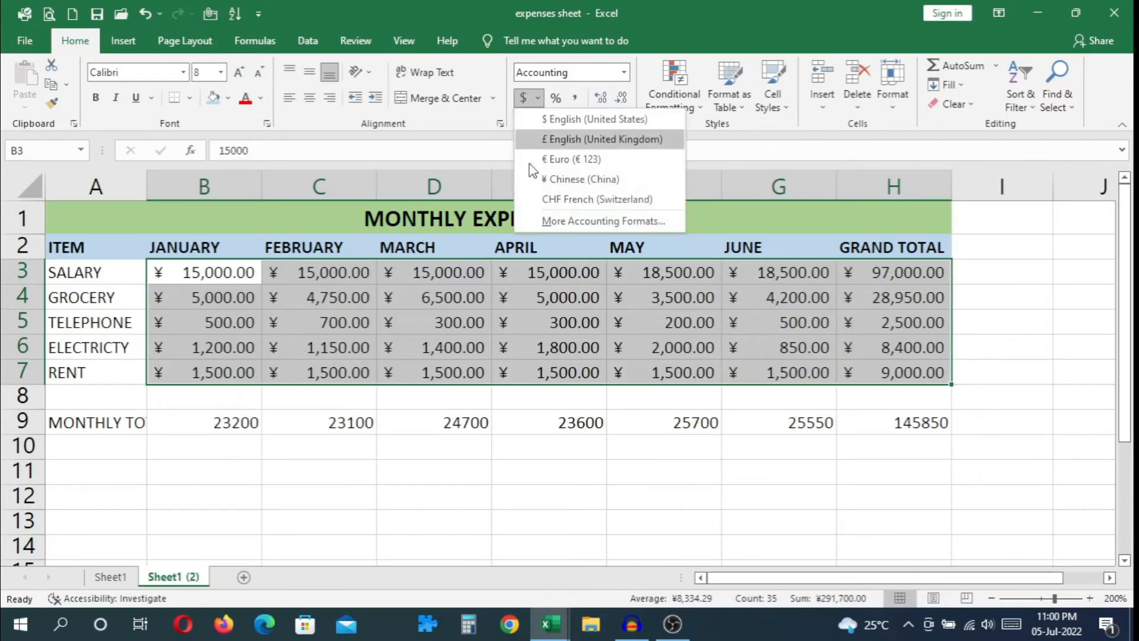
{"action": "left_click", "coordinate": [543, 222]}
{"action": "left_click", "coordinate": [759, 176]}
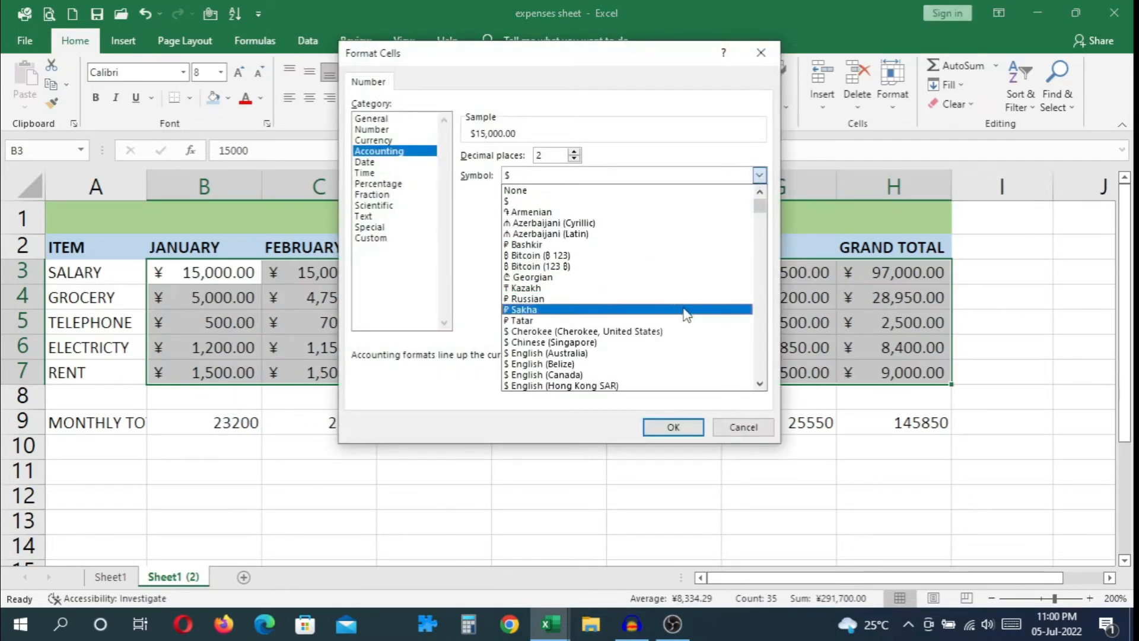
{"action": "scroll", "coordinate": [688, 323], "scroll_direction": "down", "scroll_amount": 4}
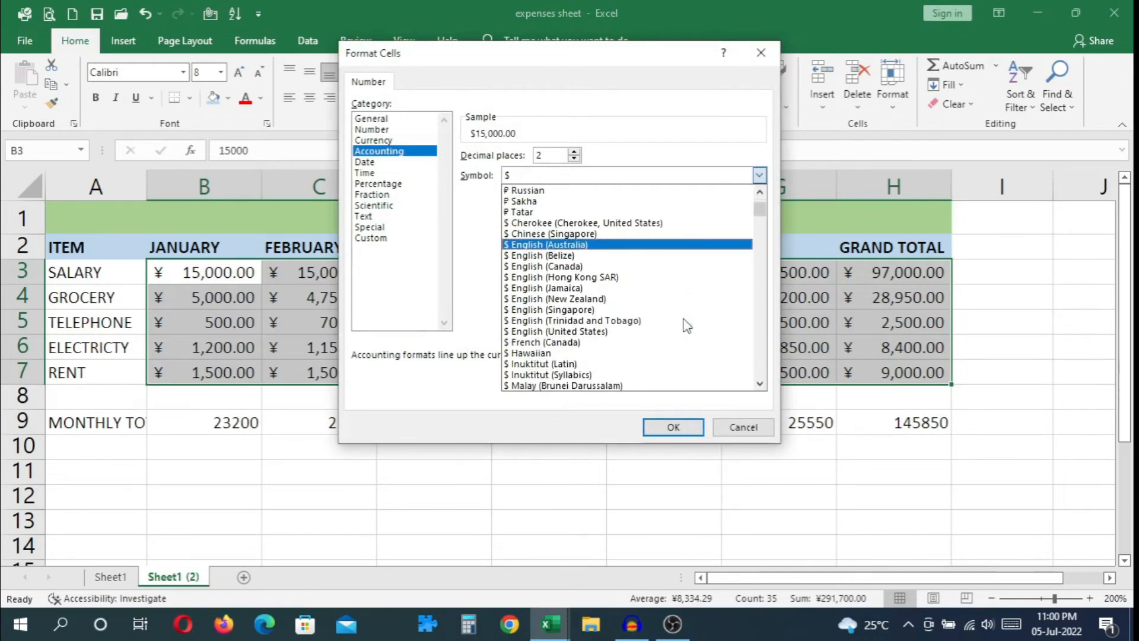
{"action": "scroll", "coordinate": [685, 325], "scroll_direction": "down", "scroll_amount": 1}
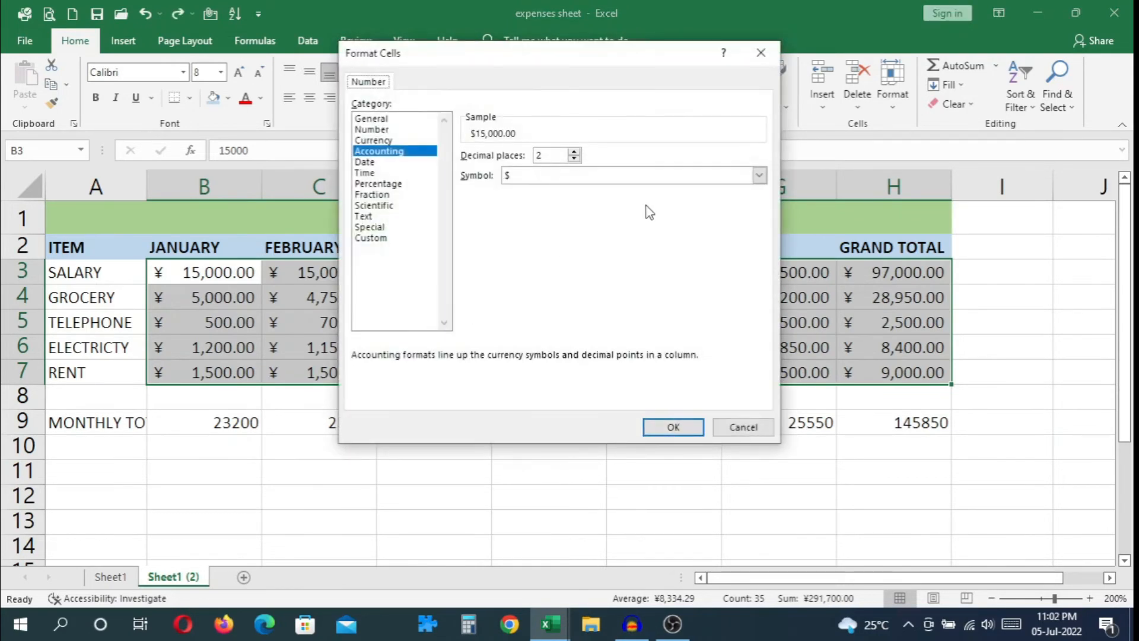
{"action": "left_click", "coordinate": [760, 176]}
{"action": "left_click_drag", "start_coordinate": [759, 210], "coordinate": [759, 237]}
{"action": "left_click", "coordinate": [571, 172]}
{"action": "key", "text": "i"}
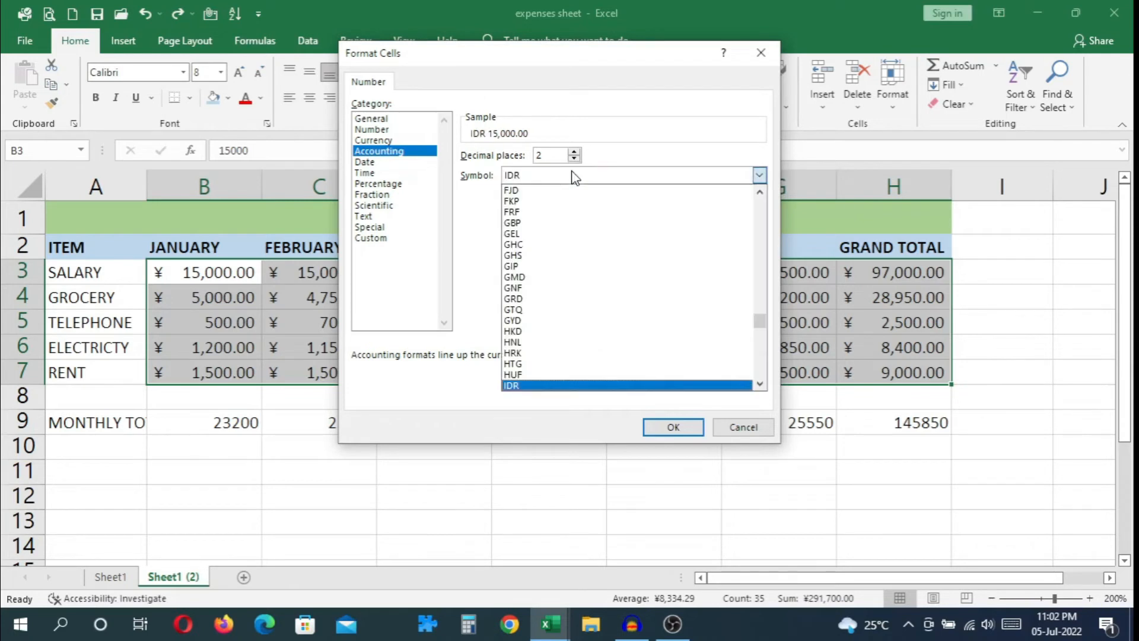
{"action": "scroll", "coordinate": [570, 303], "scroll_direction": "down", "scroll_amount": 1}
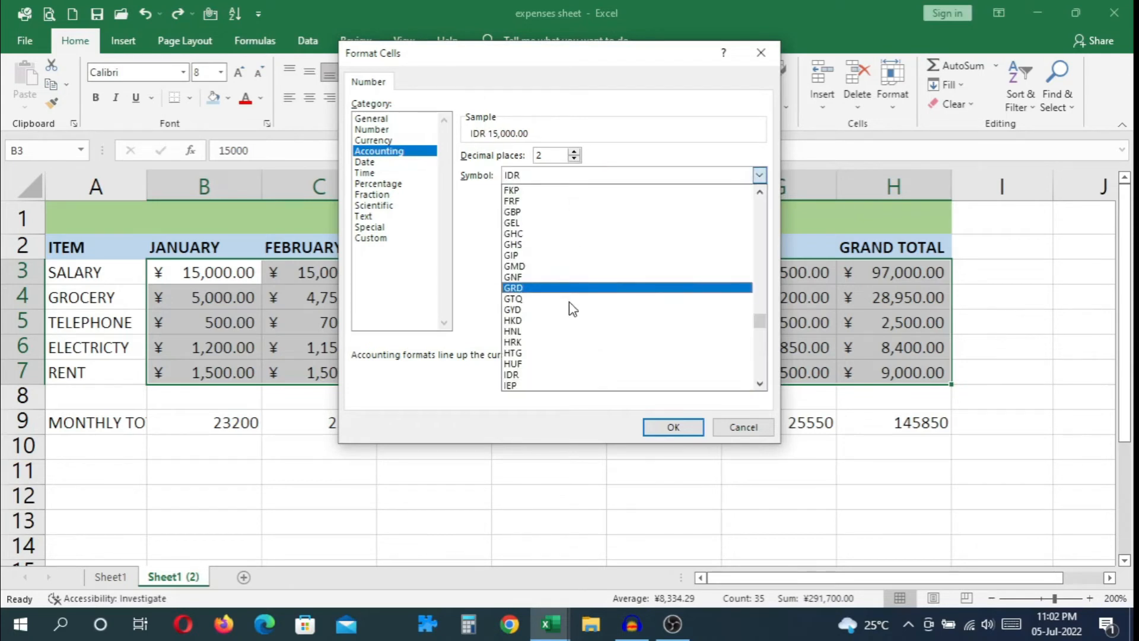
{"action": "scroll", "coordinate": [572, 307], "scroll_direction": "down", "scroll_amount": 4}
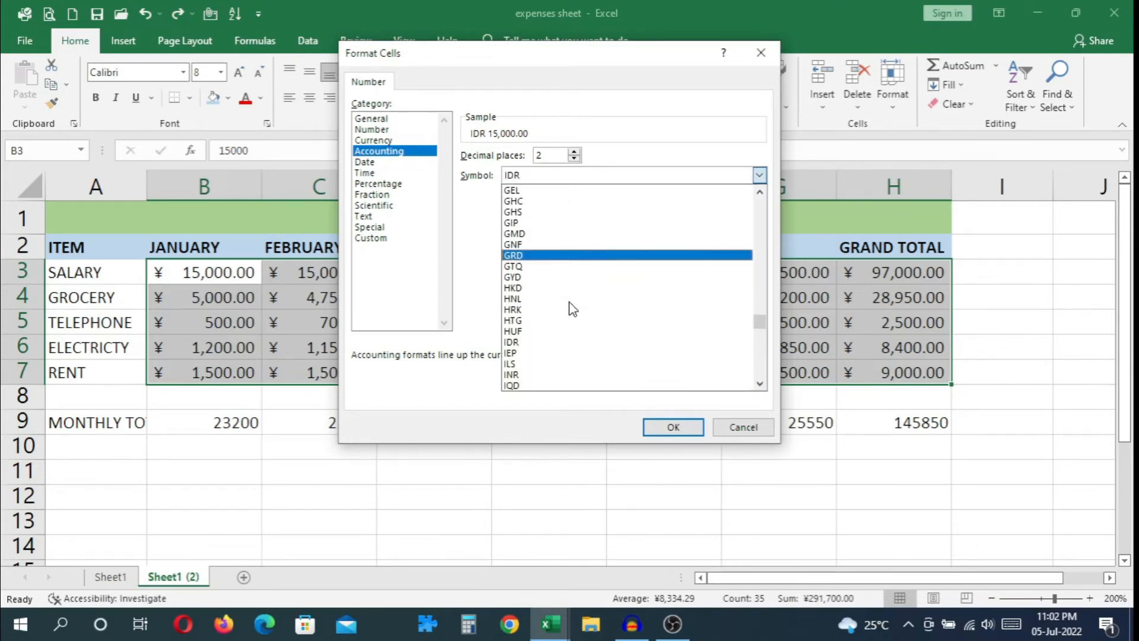
{"action": "left_click", "coordinate": [578, 364]}
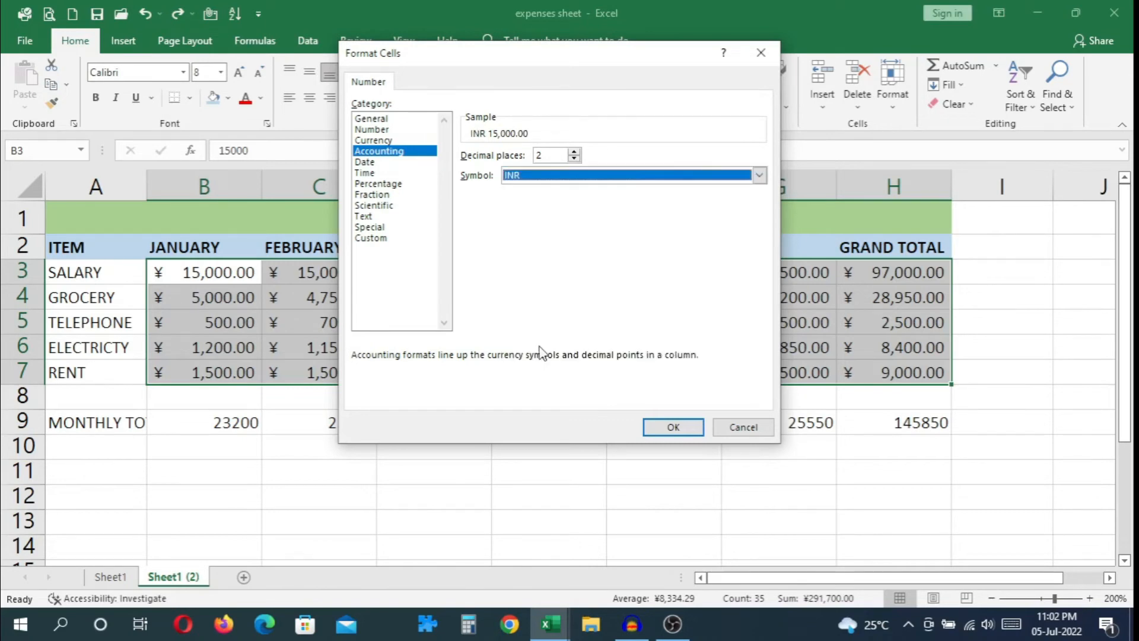
{"action": "left_click", "coordinate": [672, 427]}
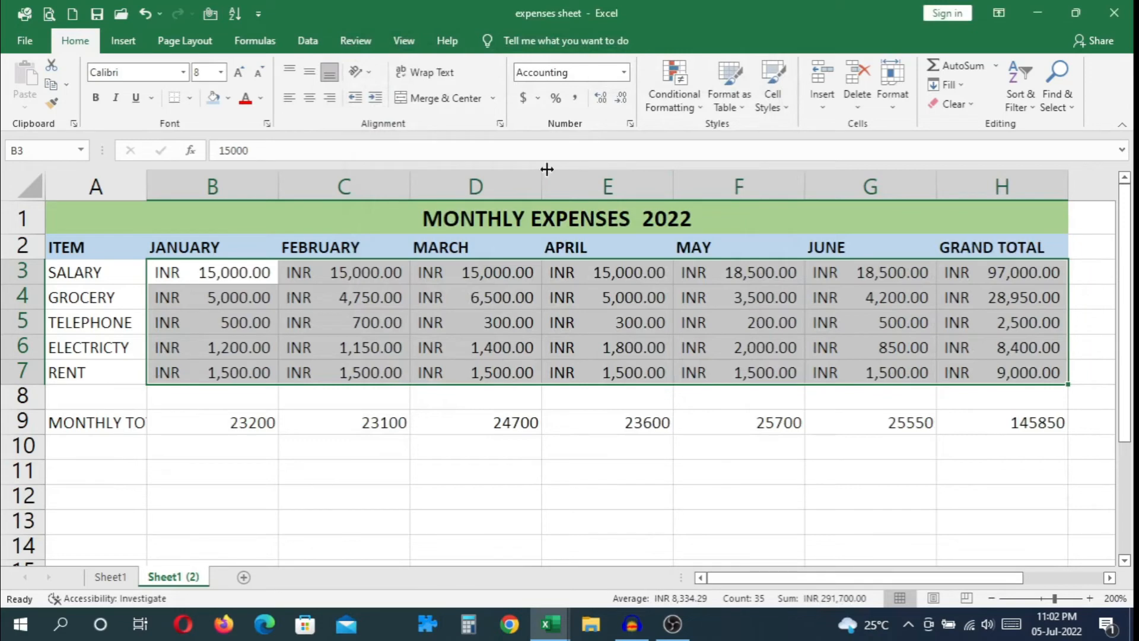
Change the accounting currency symbol of the amounts in B3:H7 to AED, with 2 decimal places
{"action": "left_click", "coordinate": [537, 98]}
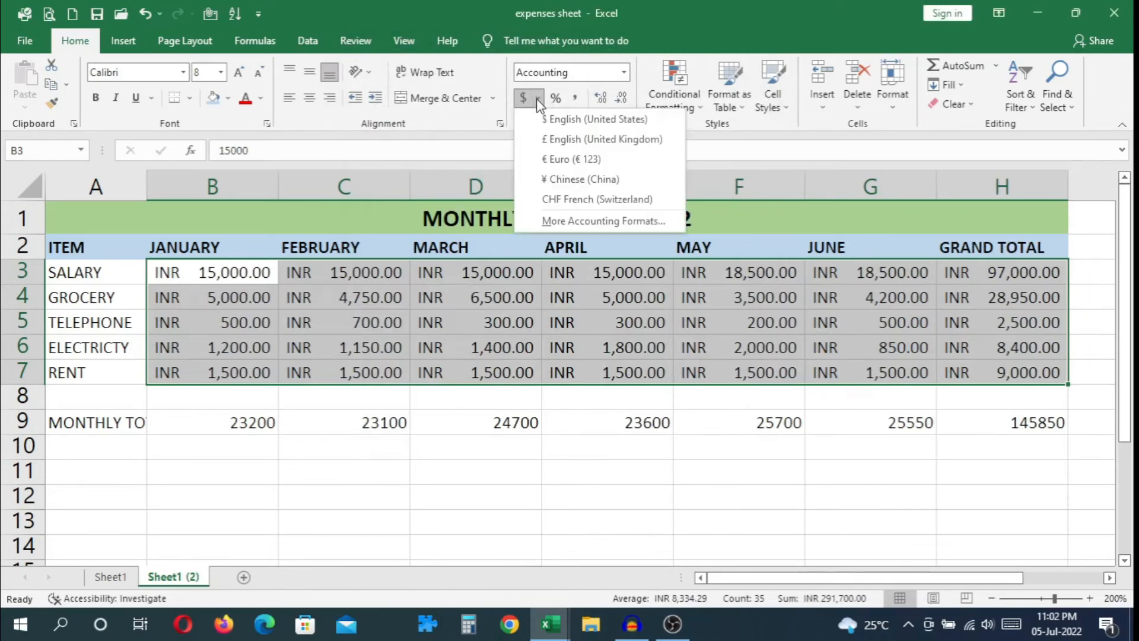
{"action": "left_click", "coordinate": [565, 226]}
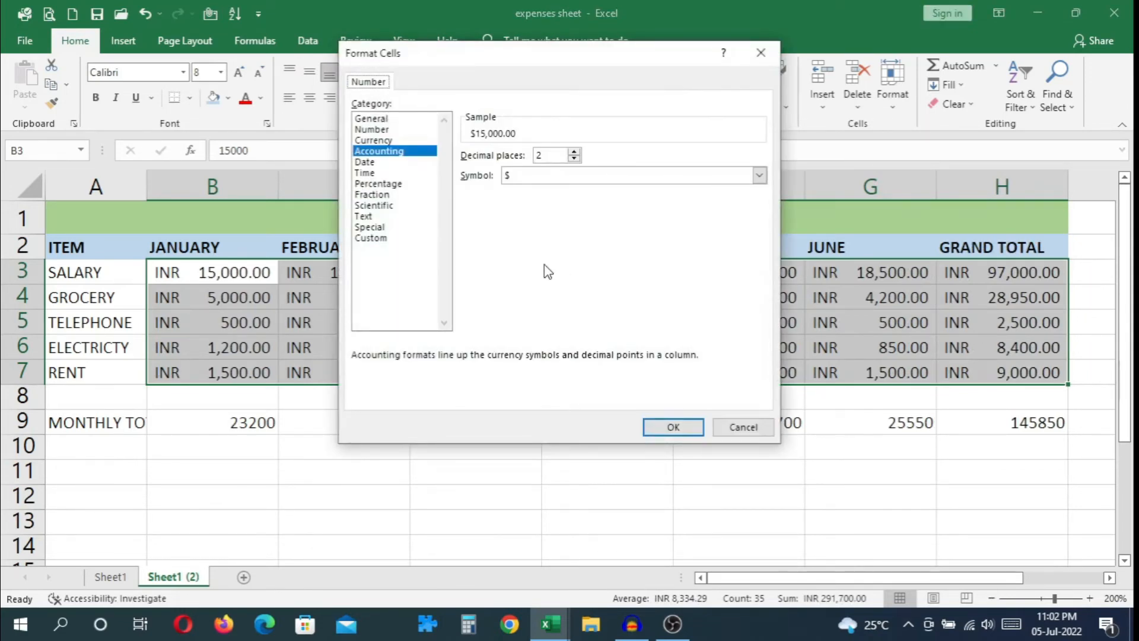
{"action": "left_click", "coordinate": [559, 178]}
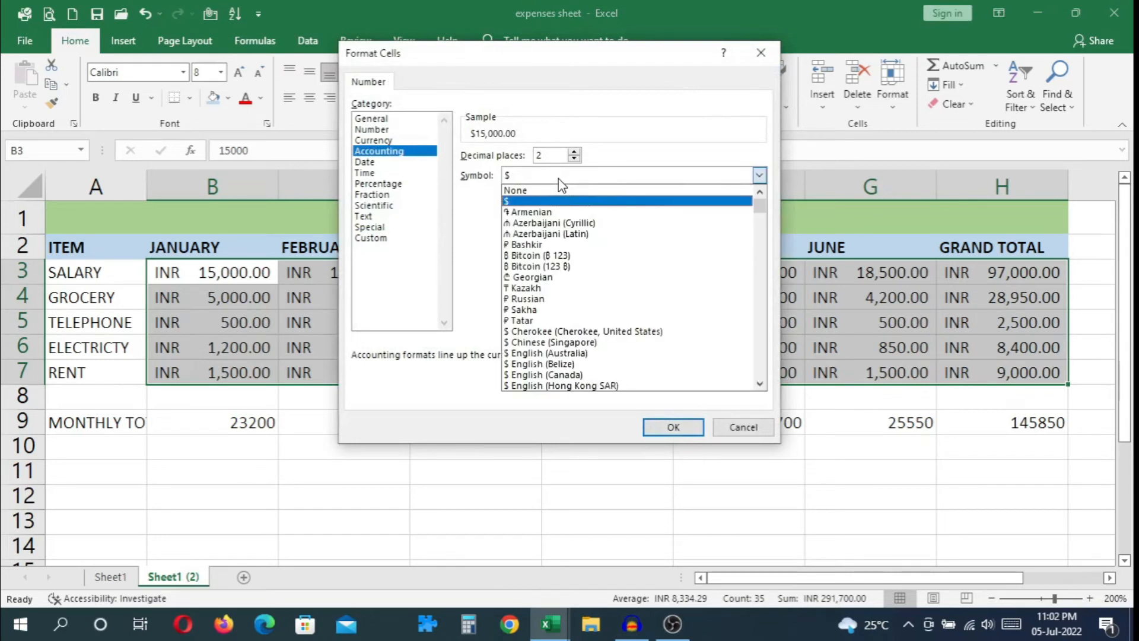
{"action": "key", "text": "a"}
{"action": "key", "text": "a"}
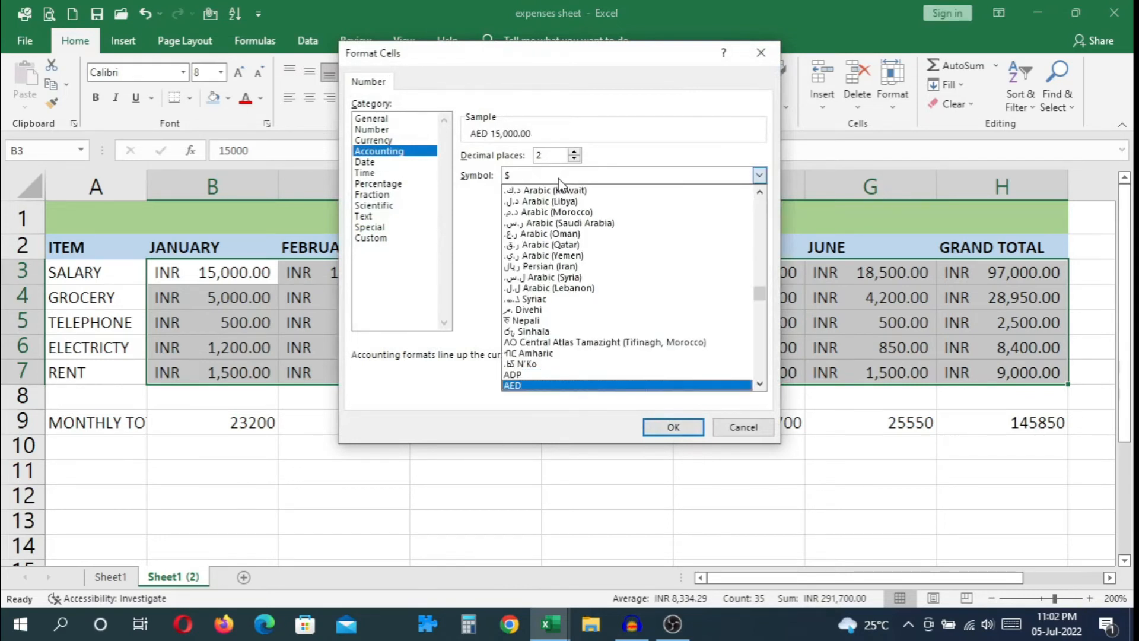
{"action": "key", "text": "Return"}
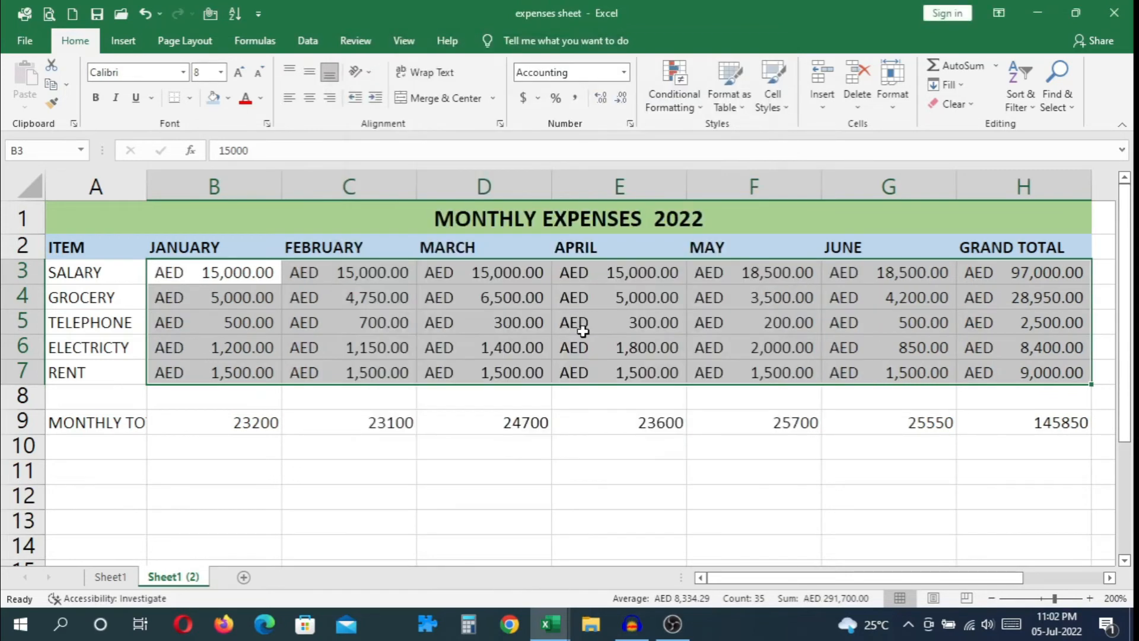
Copy the formatting of cell B4 onto the monthly totals in B9:H9 with Format Painter
{"action": "left_click", "coordinate": [216, 275]}
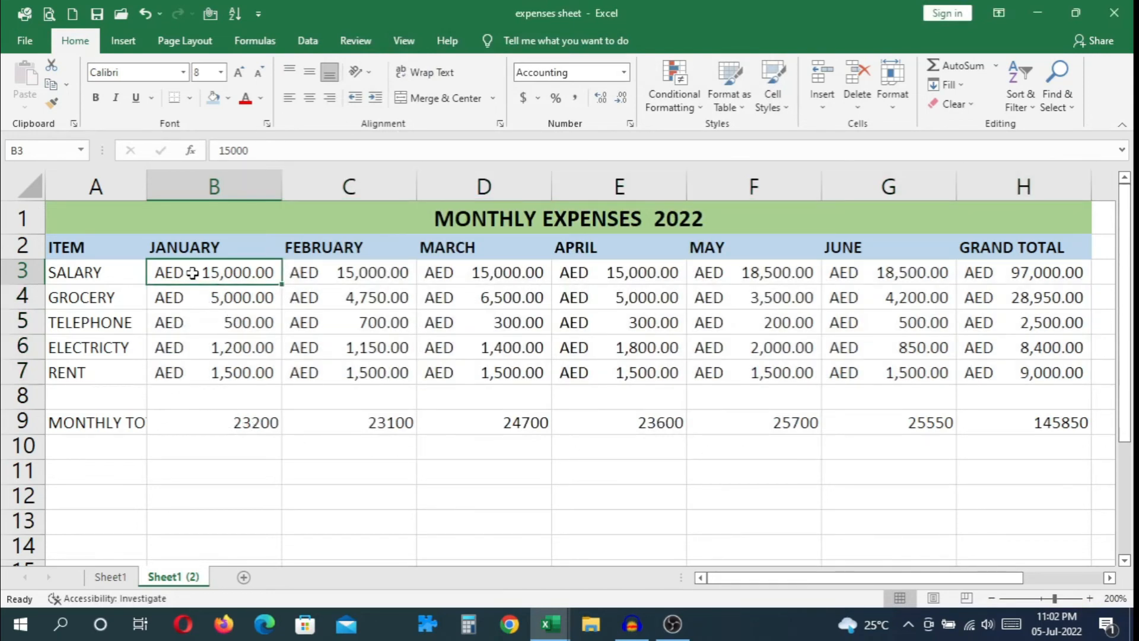
{"action": "left_click", "coordinate": [205, 299]}
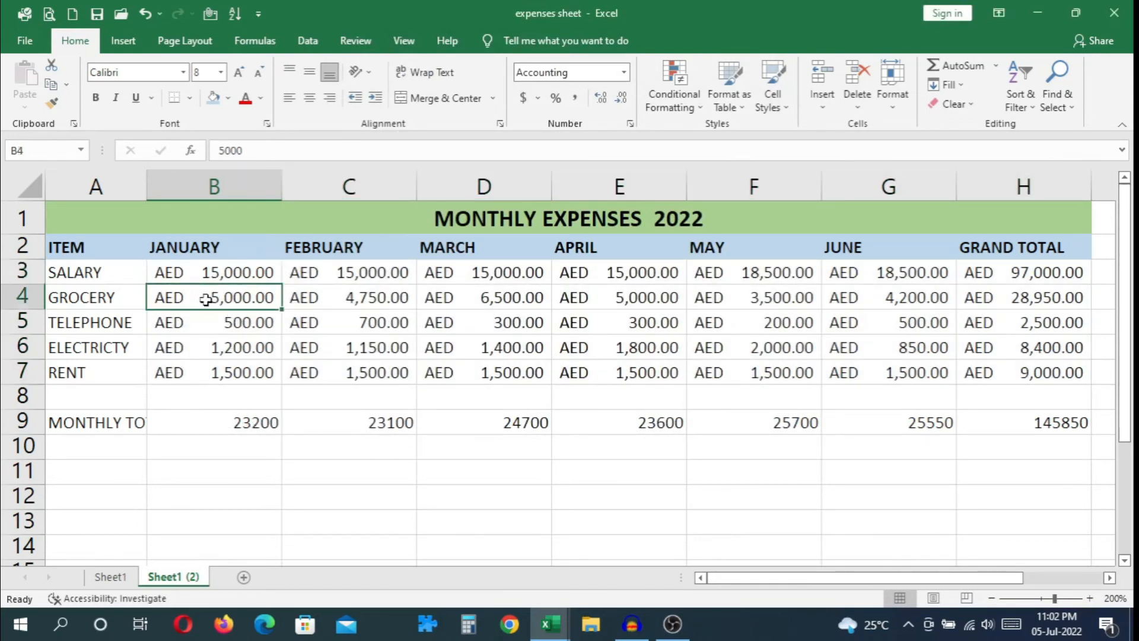
{"action": "left_click", "coordinate": [54, 106]}
{"action": "left_click", "coordinate": [206, 417]}
{"action": "left_click_drag", "start_coordinate": [207, 417], "coordinate": [1015, 423]}
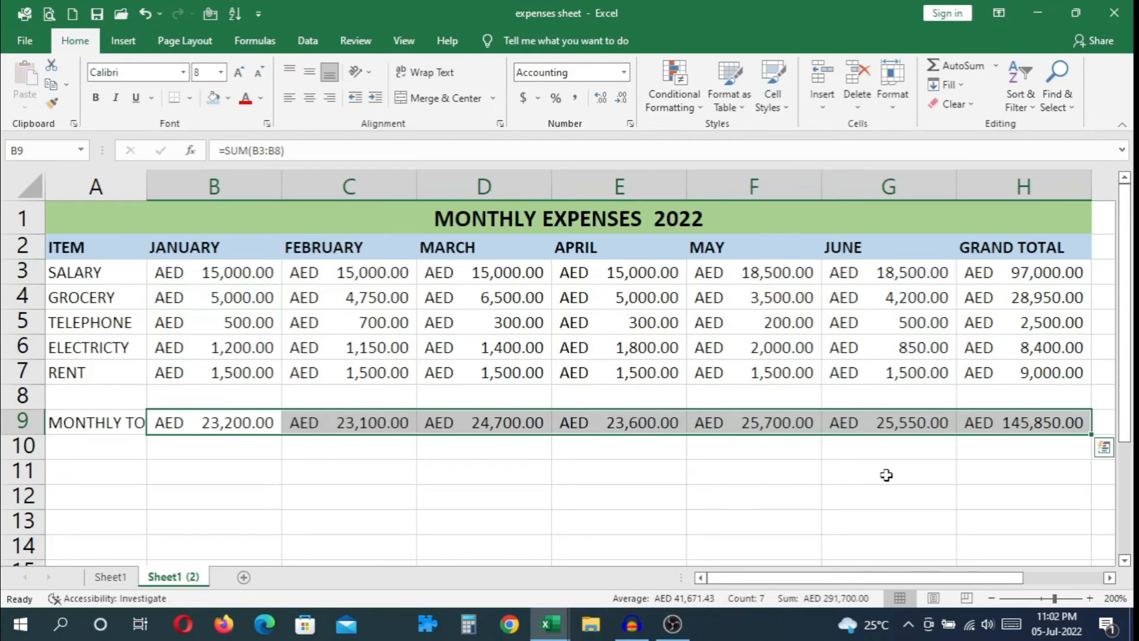
Set the accounting currency symbol of the amounts in B3:H7 to None
{"action": "left_click_drag", "start_coordinate": [237, 273], "coordinate": [1027, 372]}
{"action": "left_click", "coordinate": [538, 98]}
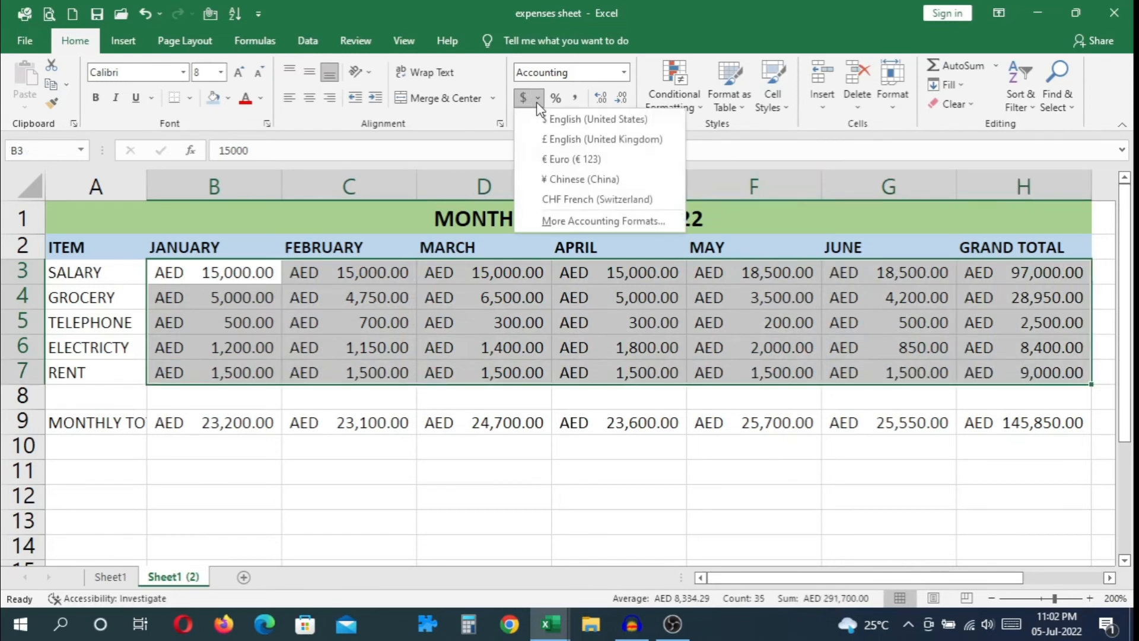
{"action": "left_click", "coordinate": [575, 226]}
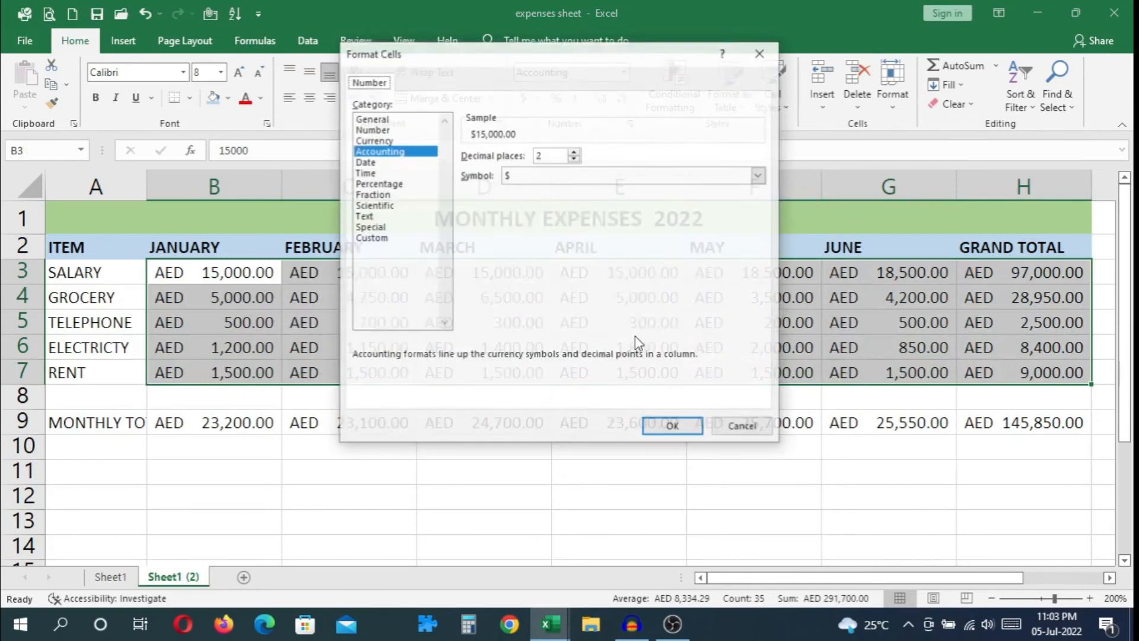
{"action": "left_click", "coordinate": [758, 175]}
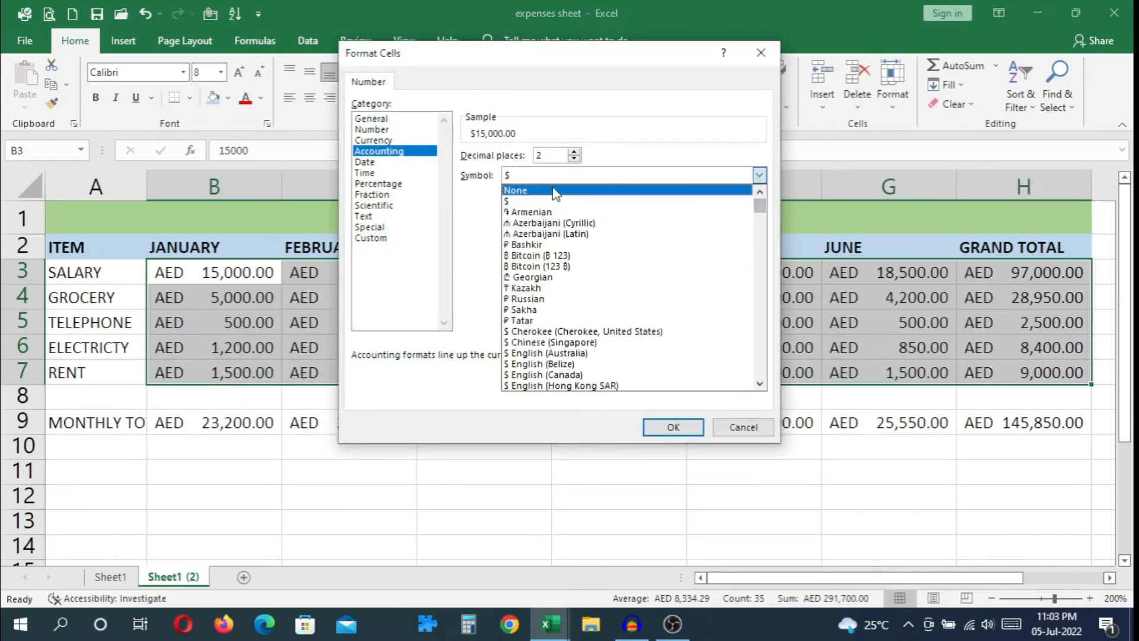
{"action": "left_click", "coordinate": [749, 190]}
{"action": "left_click", "coordinate": [675, 427]}
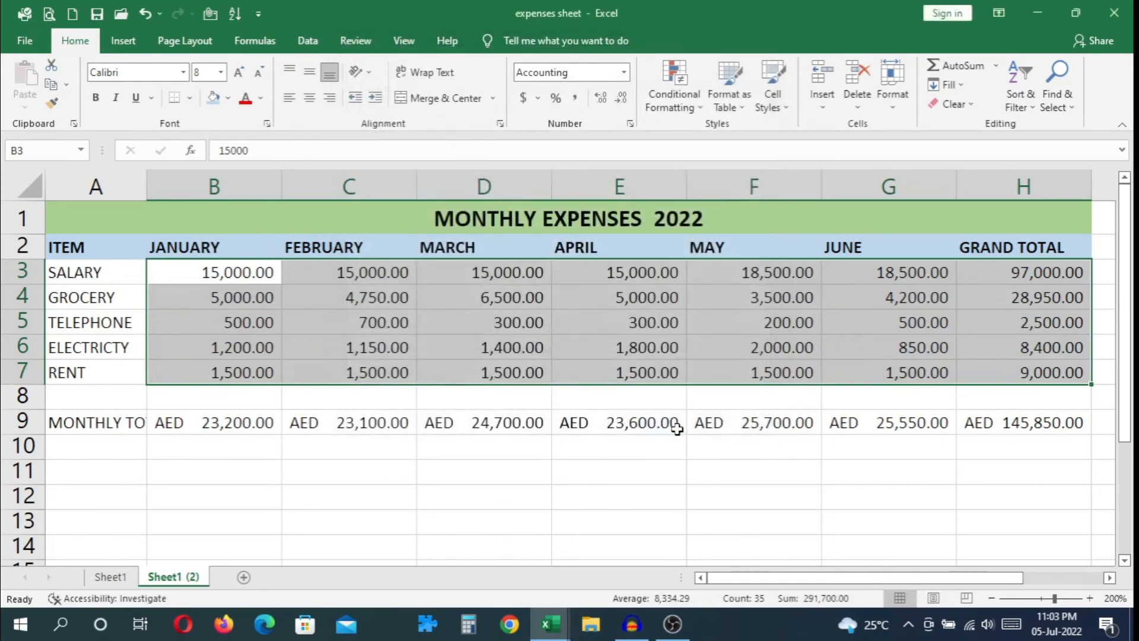
{"action": "left_click", "coordinate": [212, 426]}
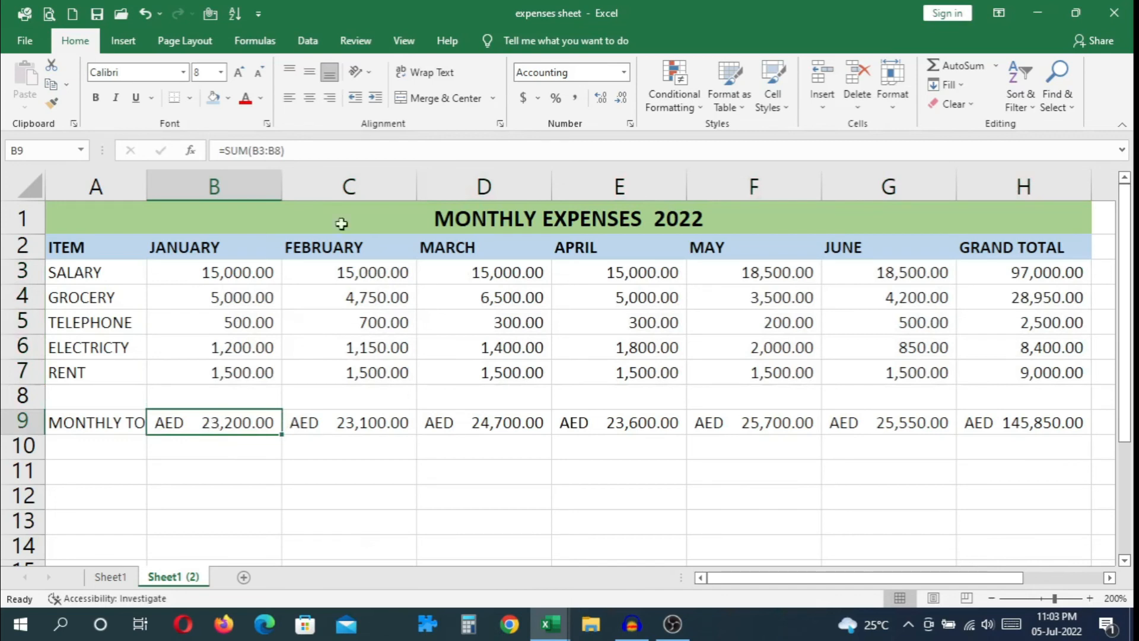
{"action": "left_click", "coordinate": [624, 73]}
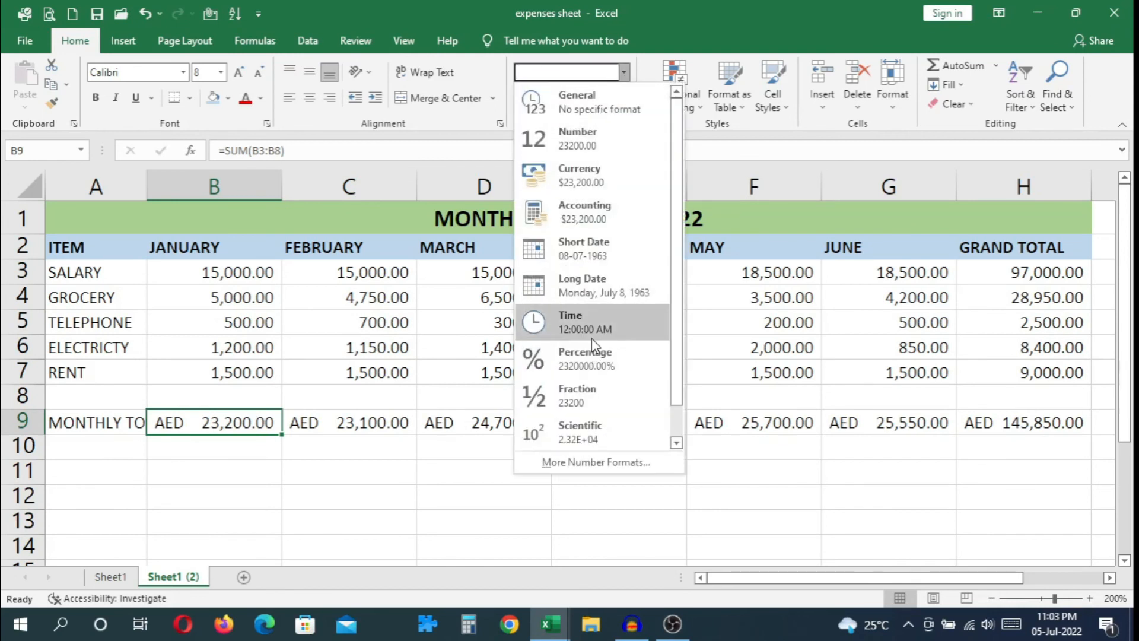
{"action": "scroll", "coordinate": [573, 433], "scroll_direction": "down", "scroll_amount": 1}
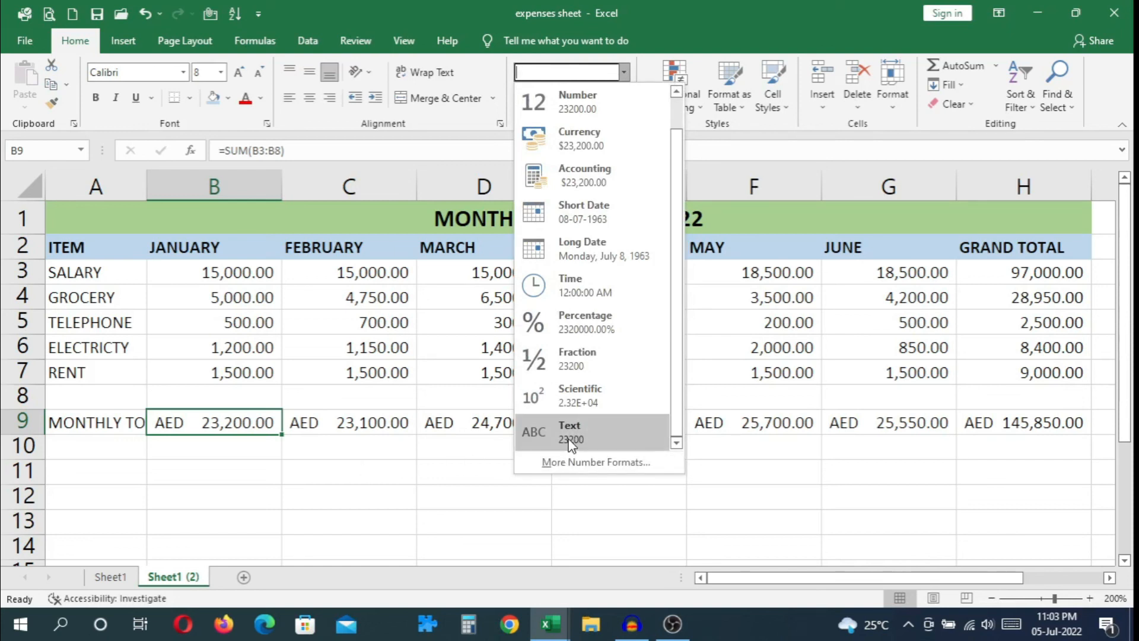
{"action": "left_click", "coordinate": [350, 355]}
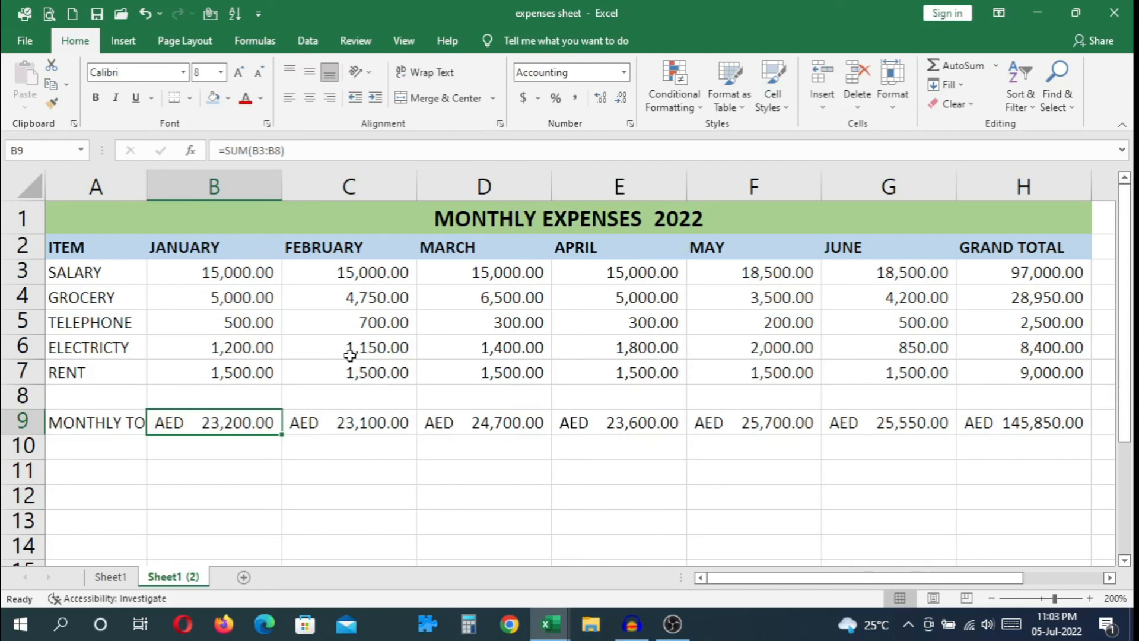
{"action": "left_click", "coordinate": [369, 462]}
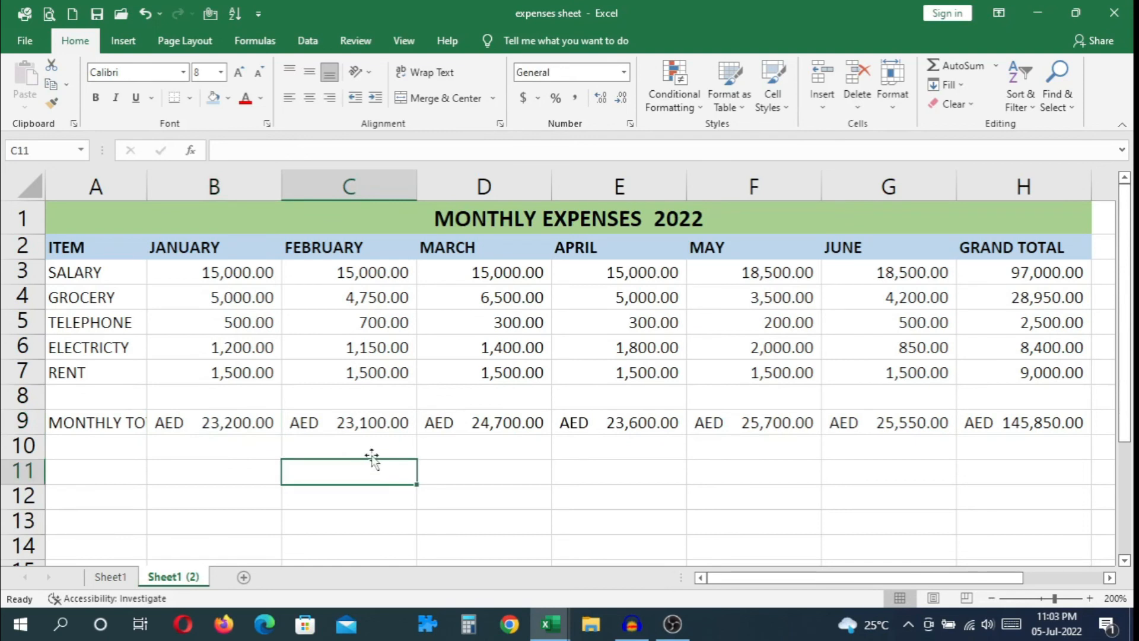